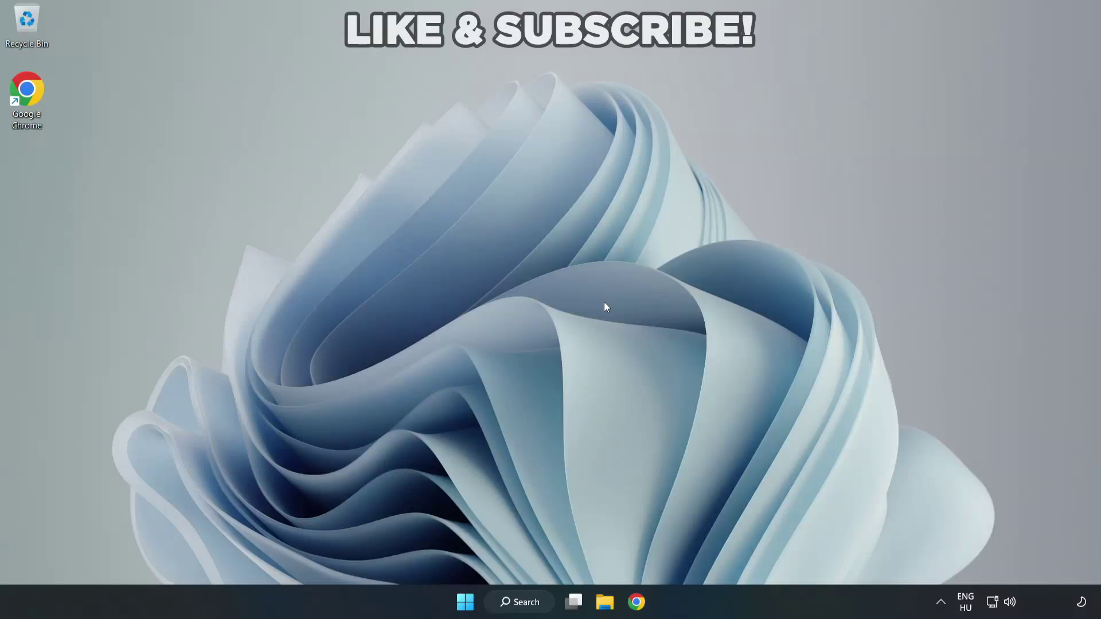
Switch the sound output from CABLE Input to Speakers (High Definition Audio Device) in Quick Settings.
{"action": "left_click", "coordinate": [1011, 603]}
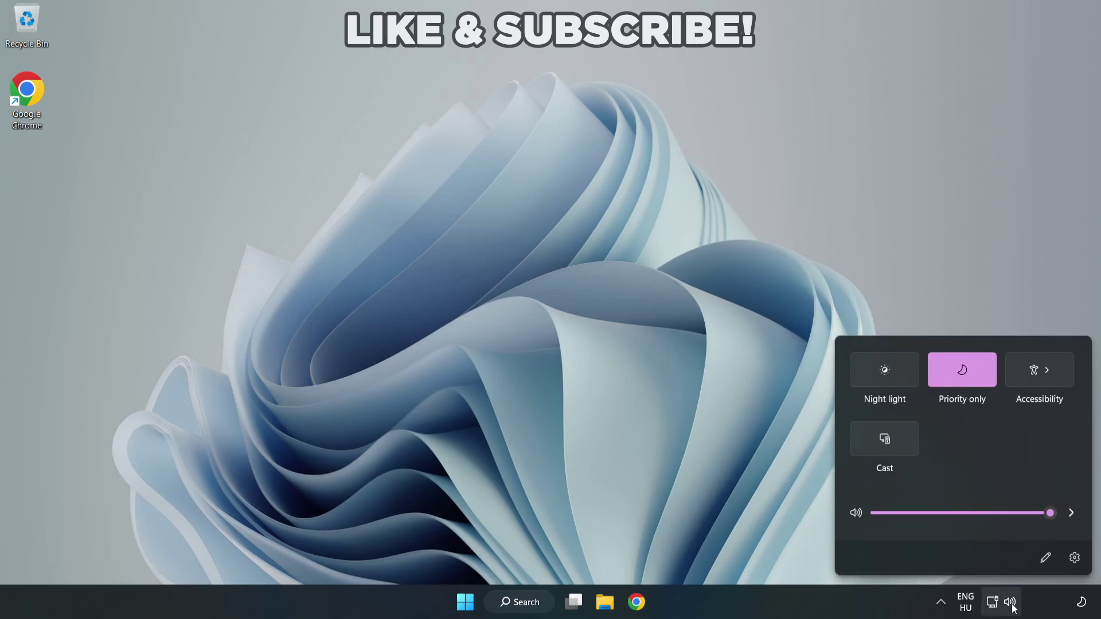
{"action": "left_click", "coordinate": [1071, 516]}
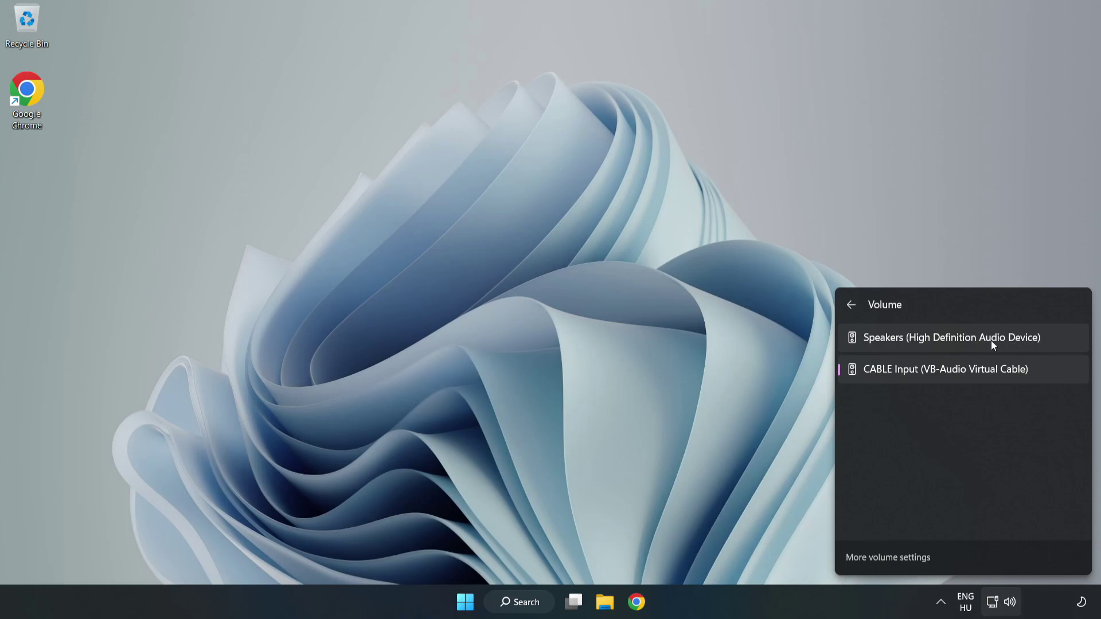
{"action": "left_click", "coordinate": [1055, 339]}
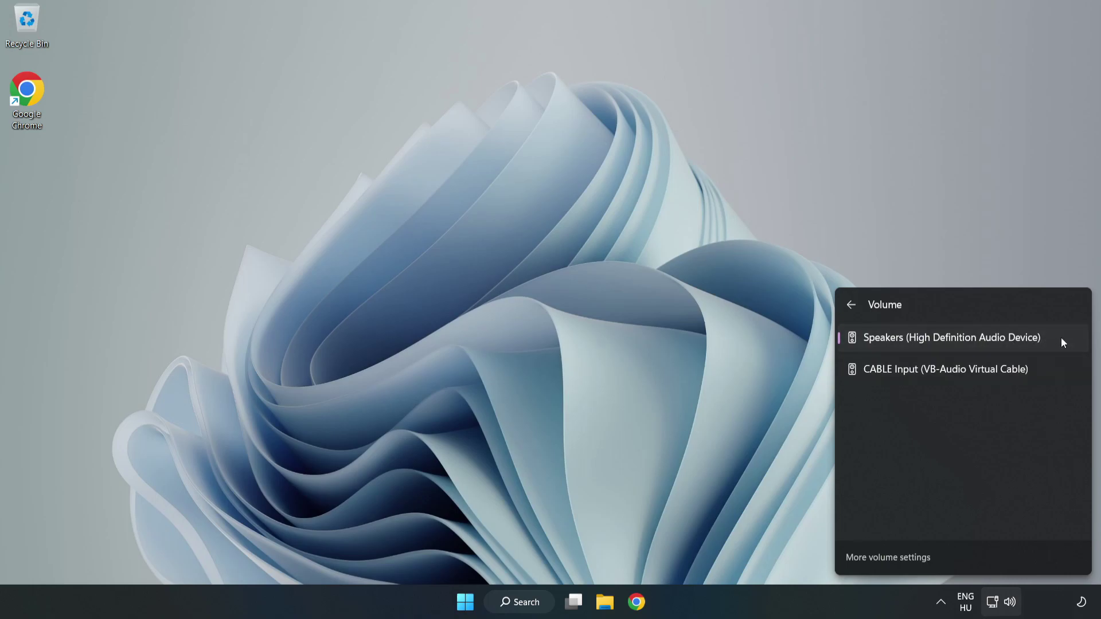
{"action": "left_click", "coordinate": [535, 296]}
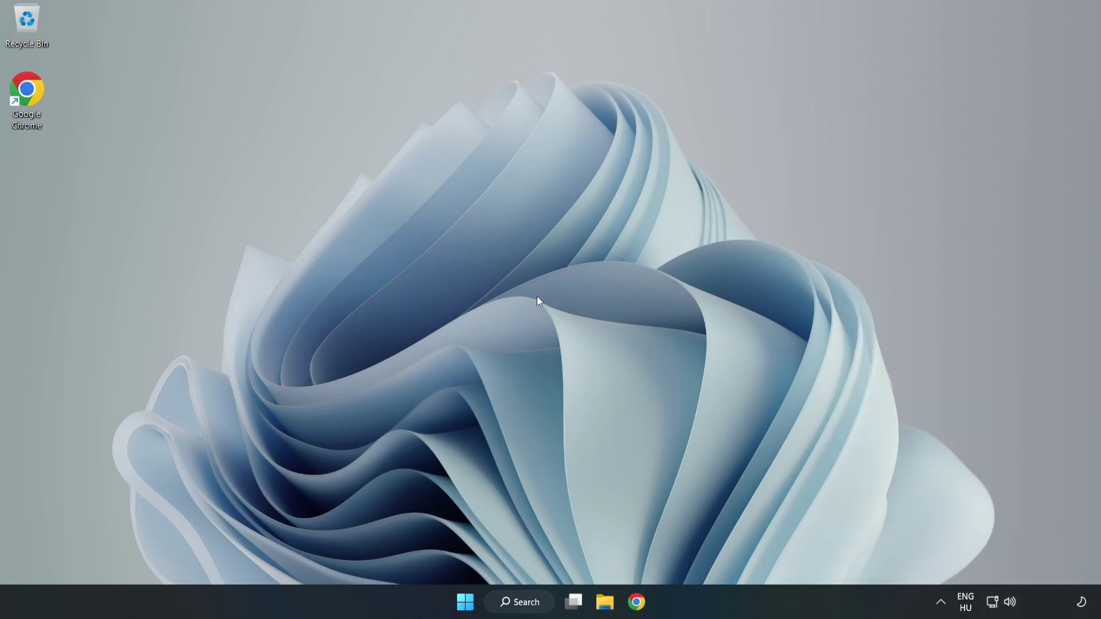
Reset sound devices and app volumes to the recommended defaults in the Volume mixer, then close Settings.
{"action": "right_click", "coordinate": [1012, 605]}
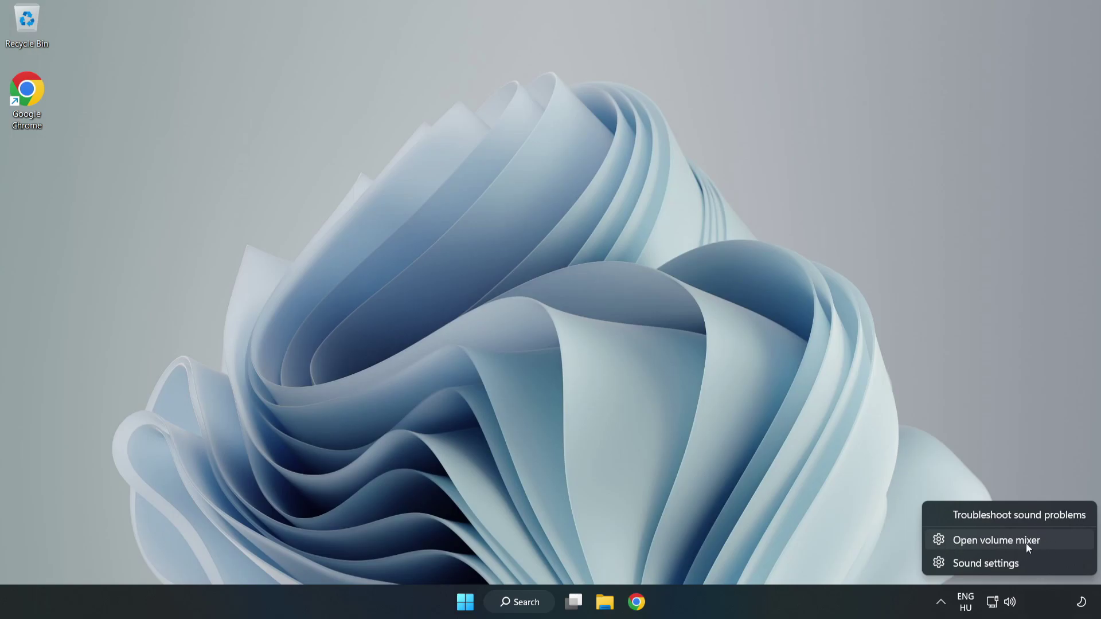
{"action": "left_click", "coordinate": [1056, 543]}
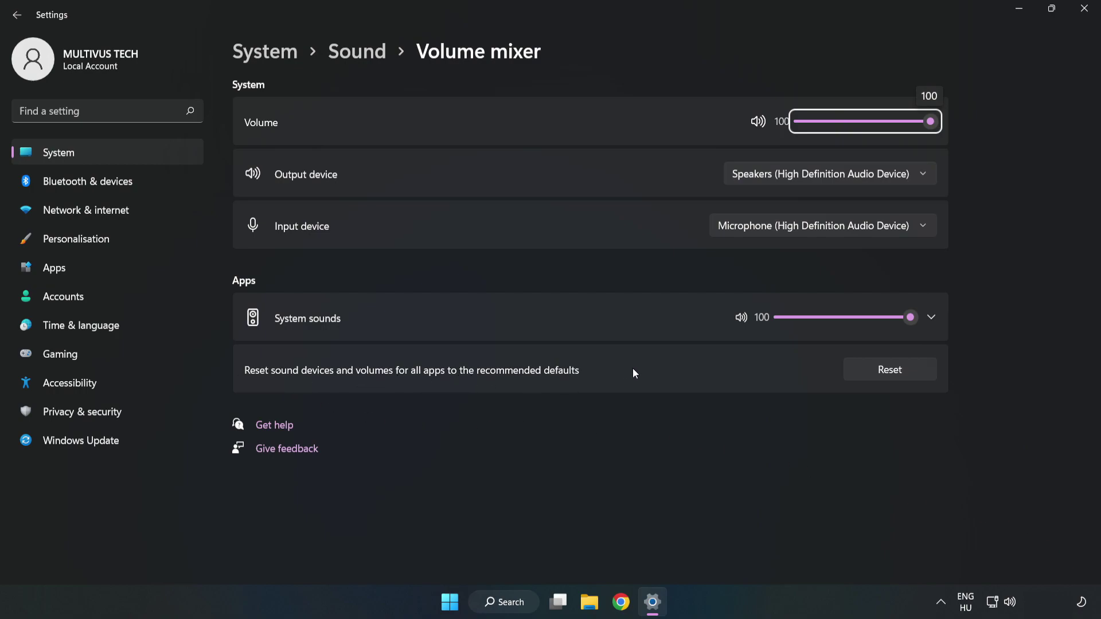
{"action": "left_click", "coordinate": [902, 377]}
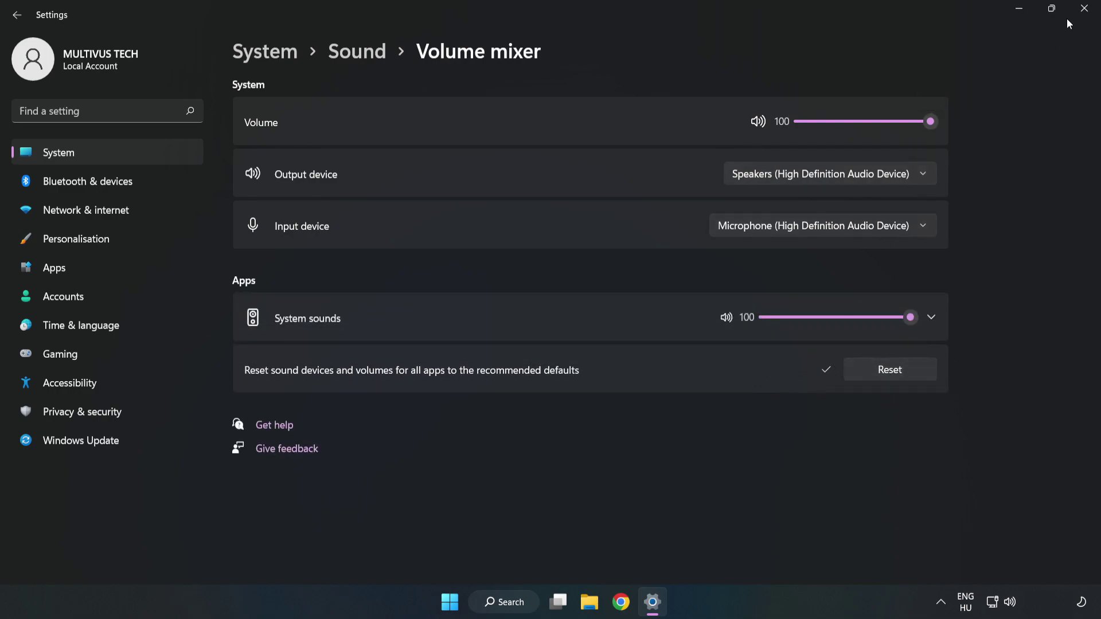
{"action": "left_click", "coordinate": [1083, 13]}
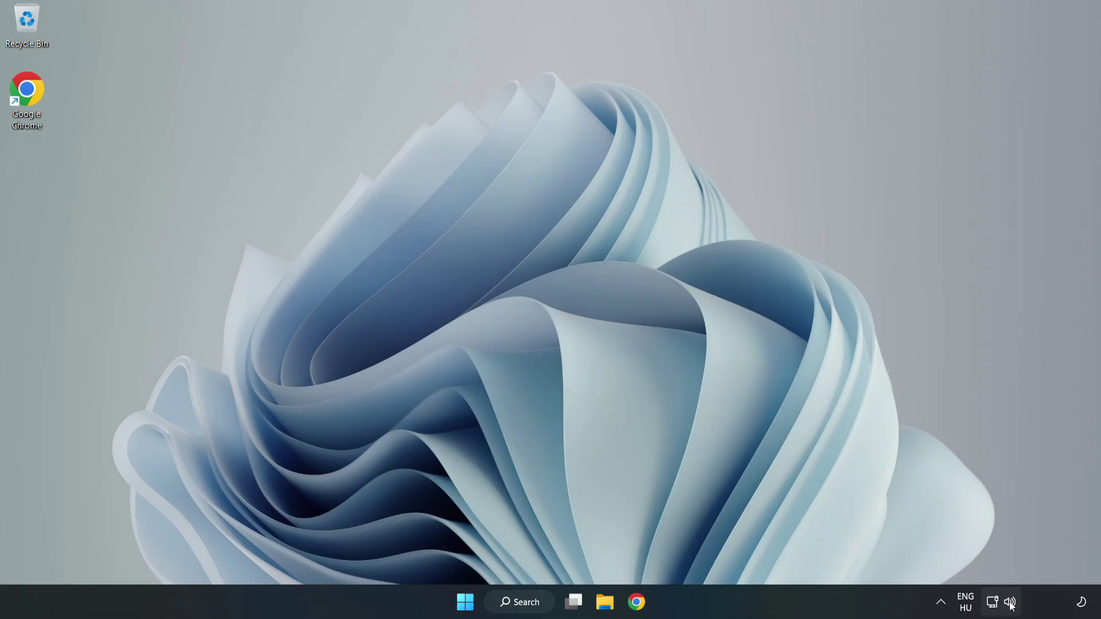
Open the System > Sound settings page from the tray speaker and scroll to the Advanced options.
{"action": "right_click", "coordinate": [1009, 603]}
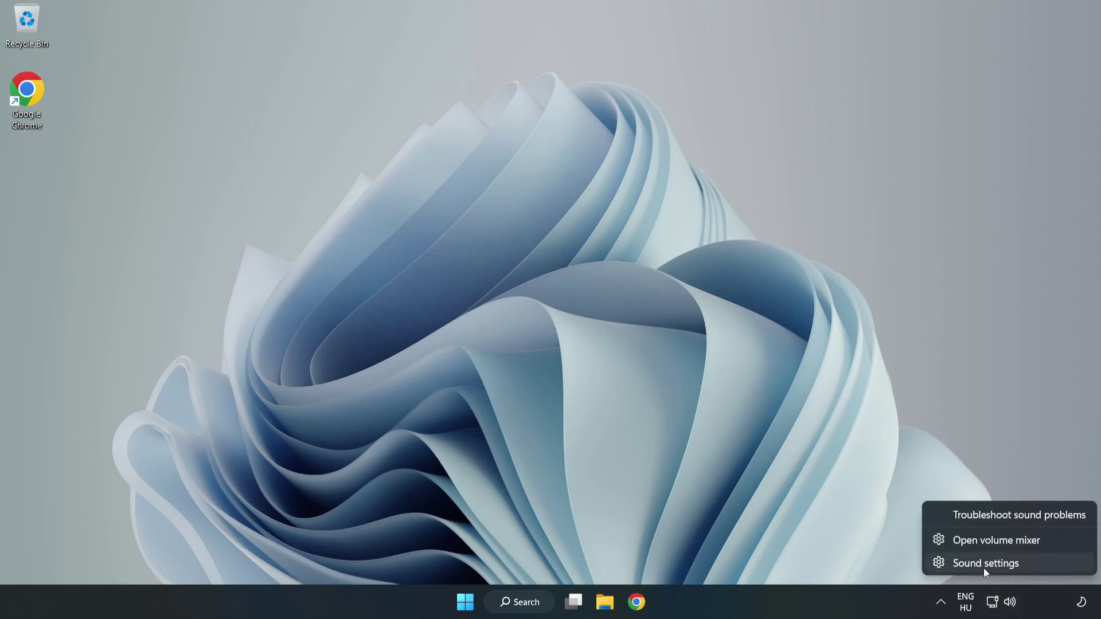
{"action": "left_click", "coordinate": [1025, 567]}
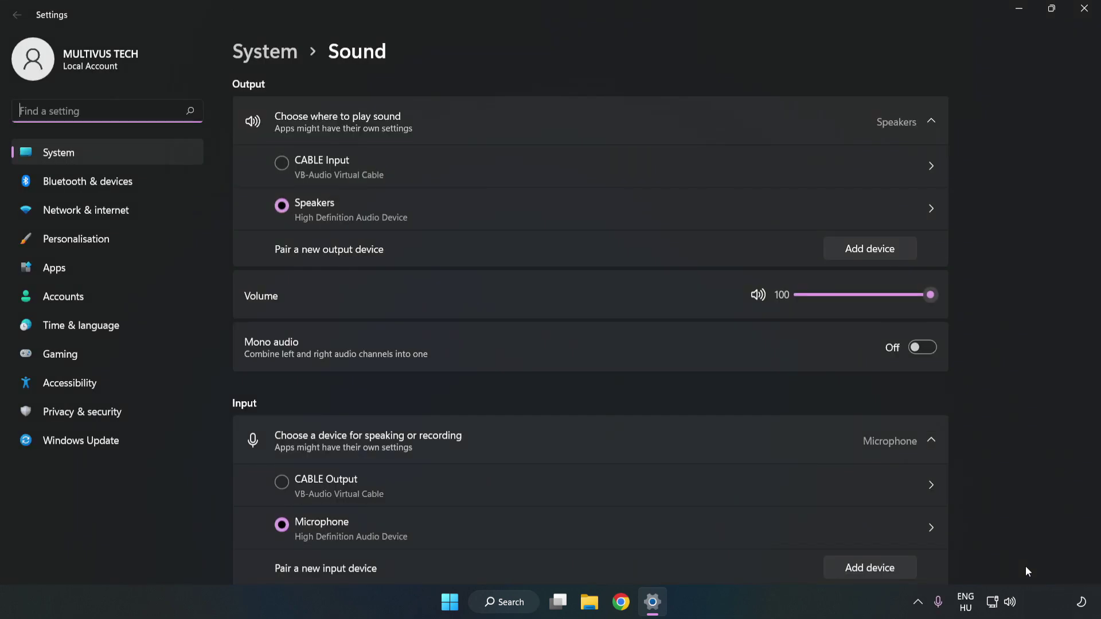
{"action": "left_click", "coordinate": [931, 296]}
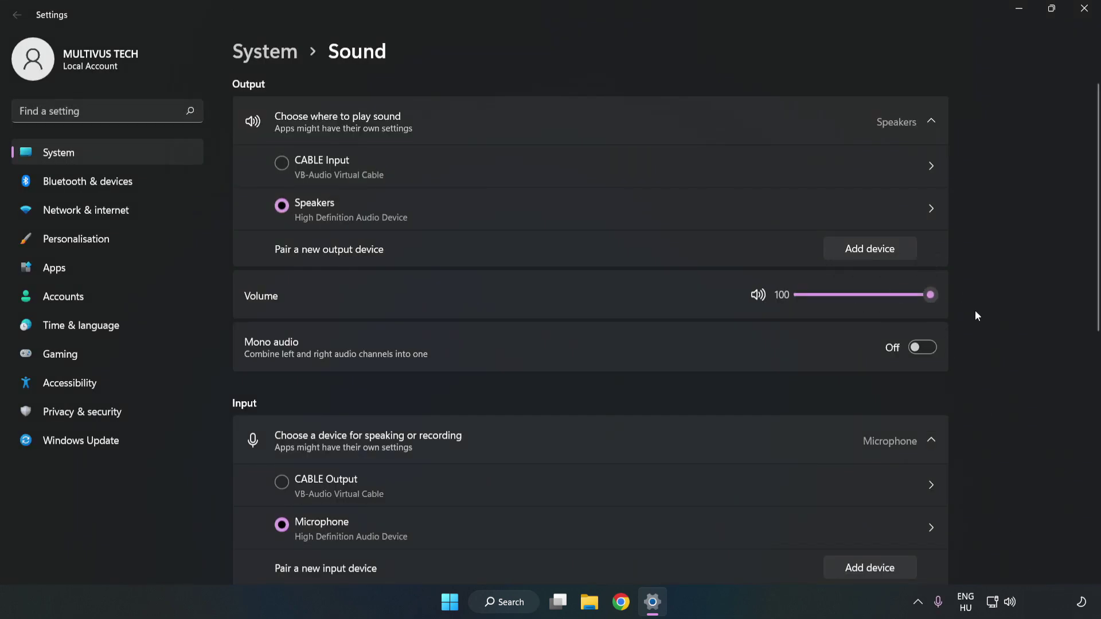
{"action": "scroll", "coordinate": [1072, 274], "scroll_direction": "down", "scroll_amount": 5}
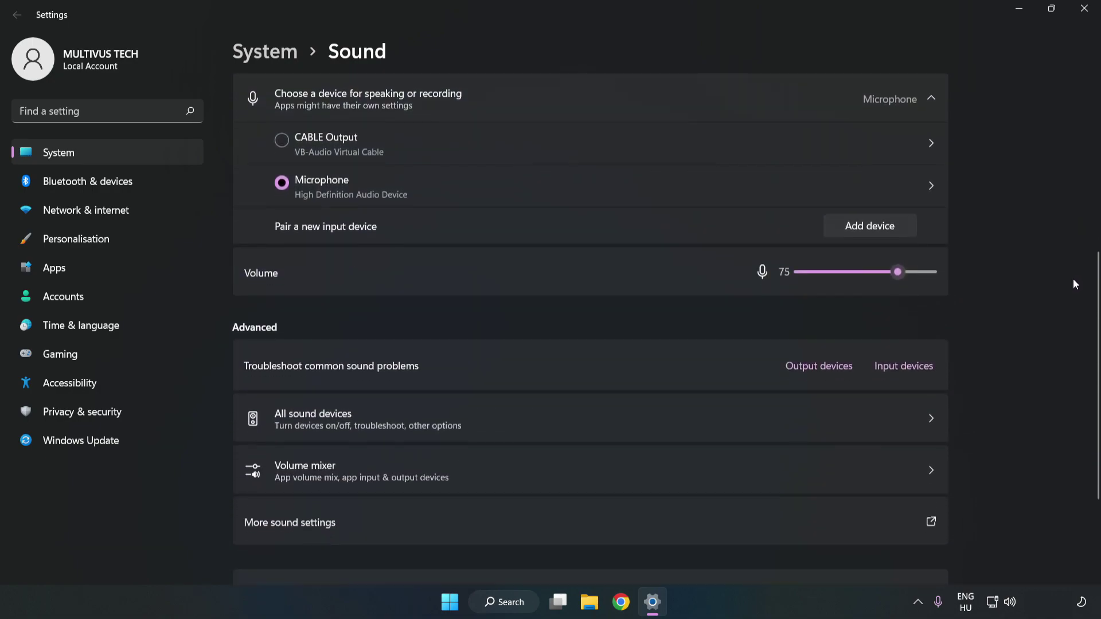
{"action": "scroll", "coordinate": [1073, 283], "scroll_direction": "down", "scroll_amount": 1}
{"action": "scroll", "coordinate": [1071, 286], "scroll_direction": "down", "scroll_amount": 2}
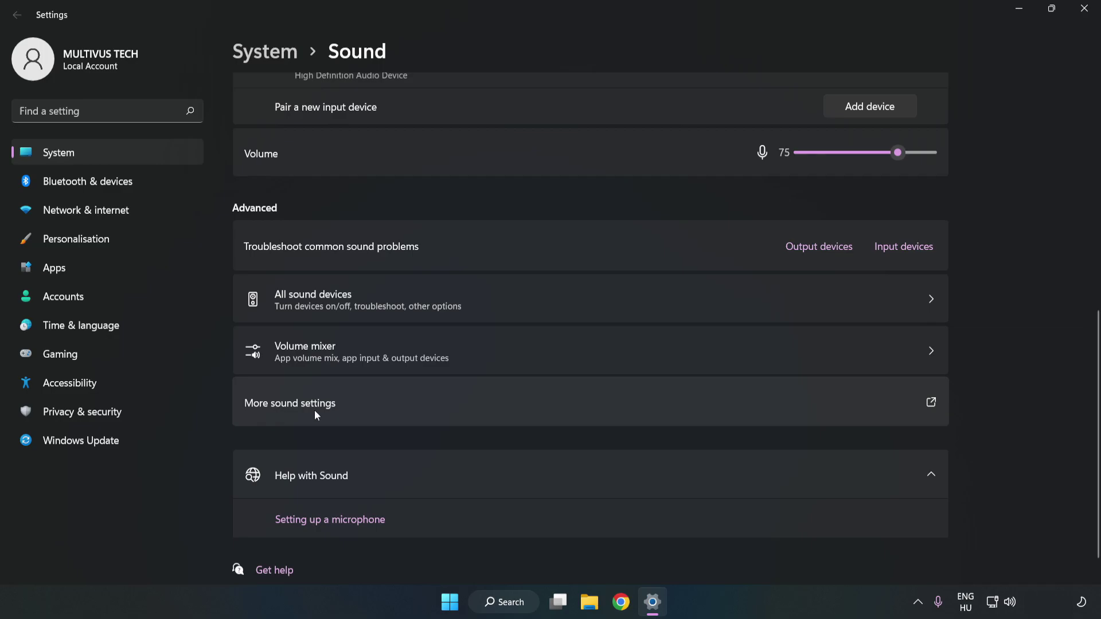
Disable the CABLE Input playback device in the classic Sound control panel.
{"action": "left_click", "coordinate": [479, 410]}
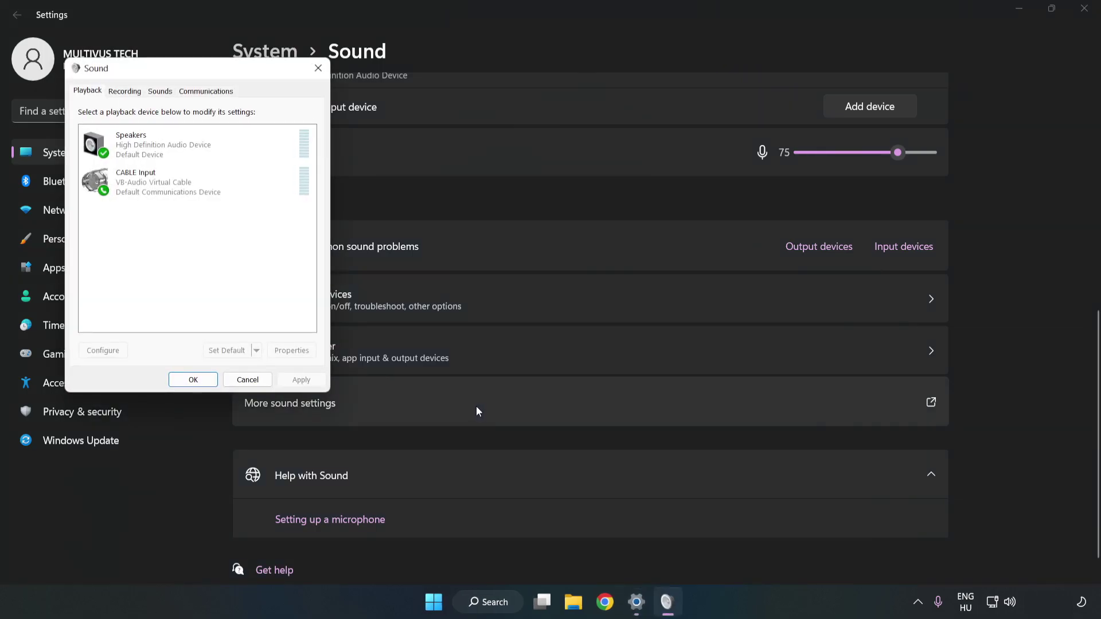
{"action": "left_click_drag", "start_coordinate": [233, 78], "coordinate": [568, 142]}
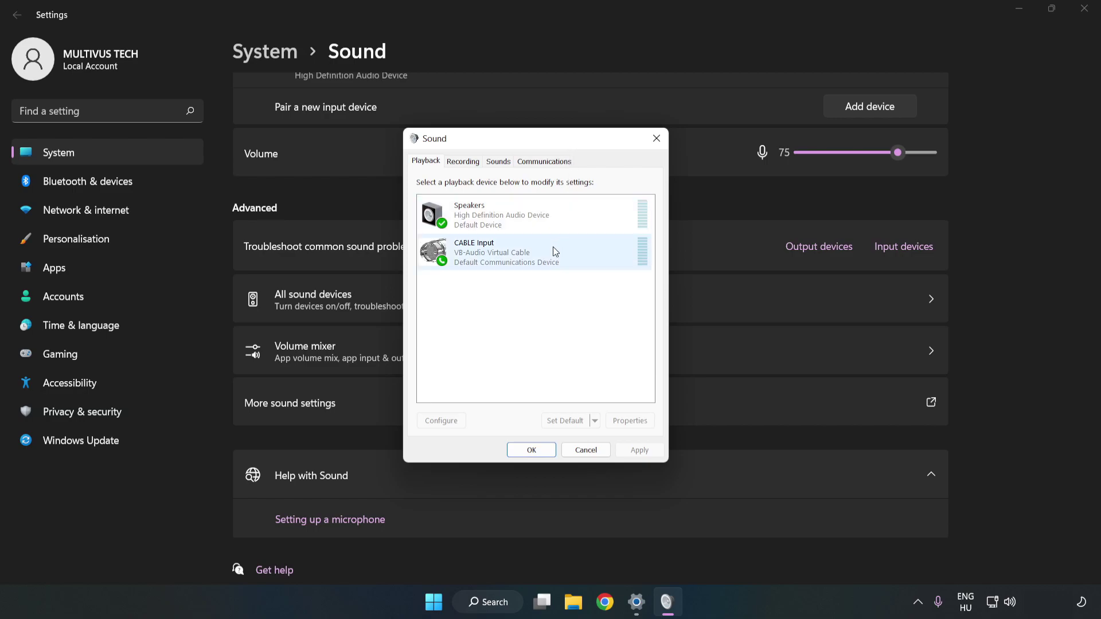
{"action": "left_click", "coordinate": [438, 249]}
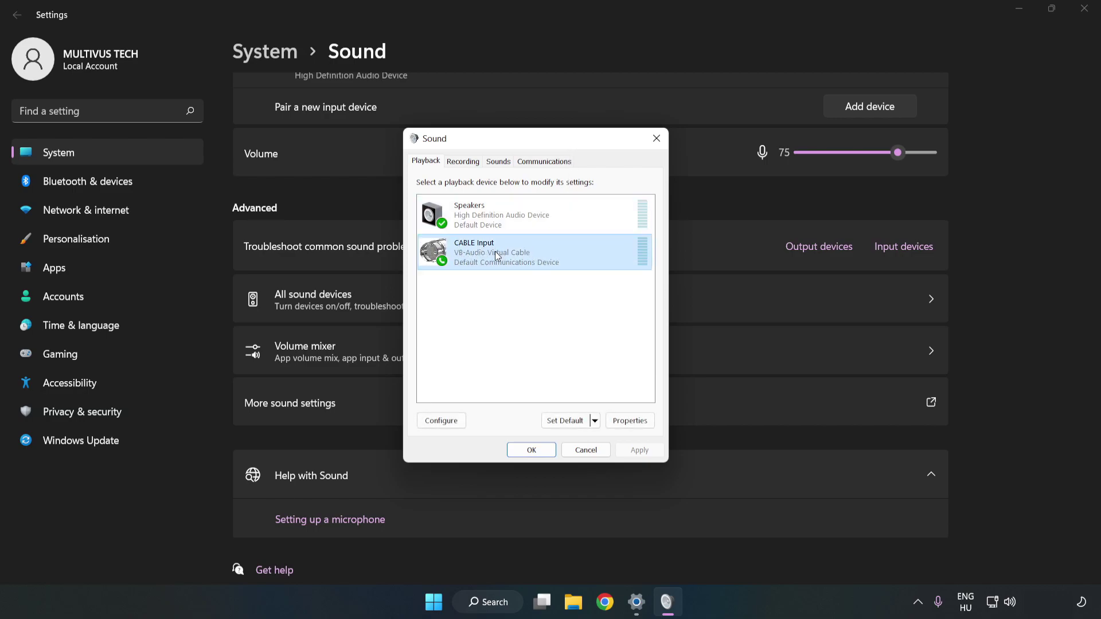
{"action": "right_click", "coordinate": [551, 252]}
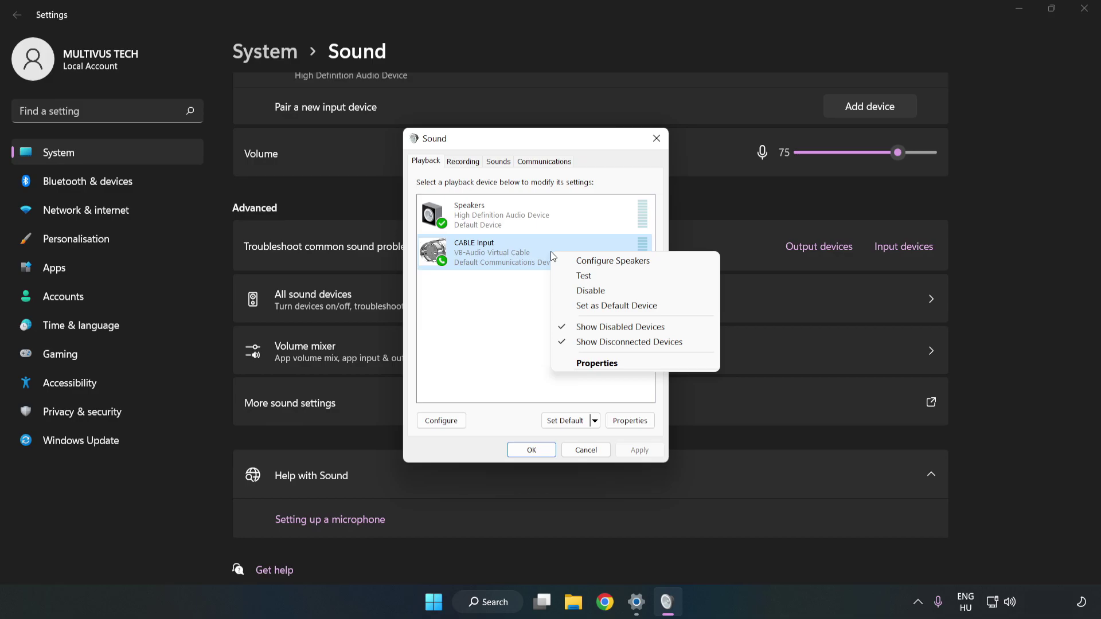
{"action": "left_click", "coordinate": [617, 290]}
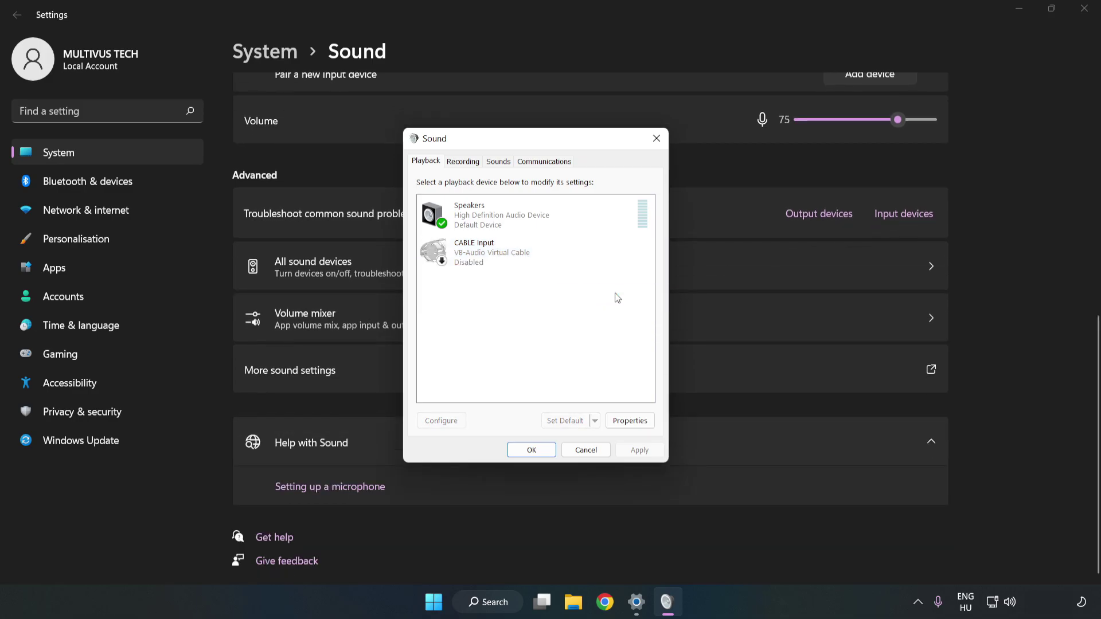
Configure Speakers as 7.1 Surround with all optional speakers and full-range front and surround speakers.
{"action": "left_click", "coordinate": [475, 230]}
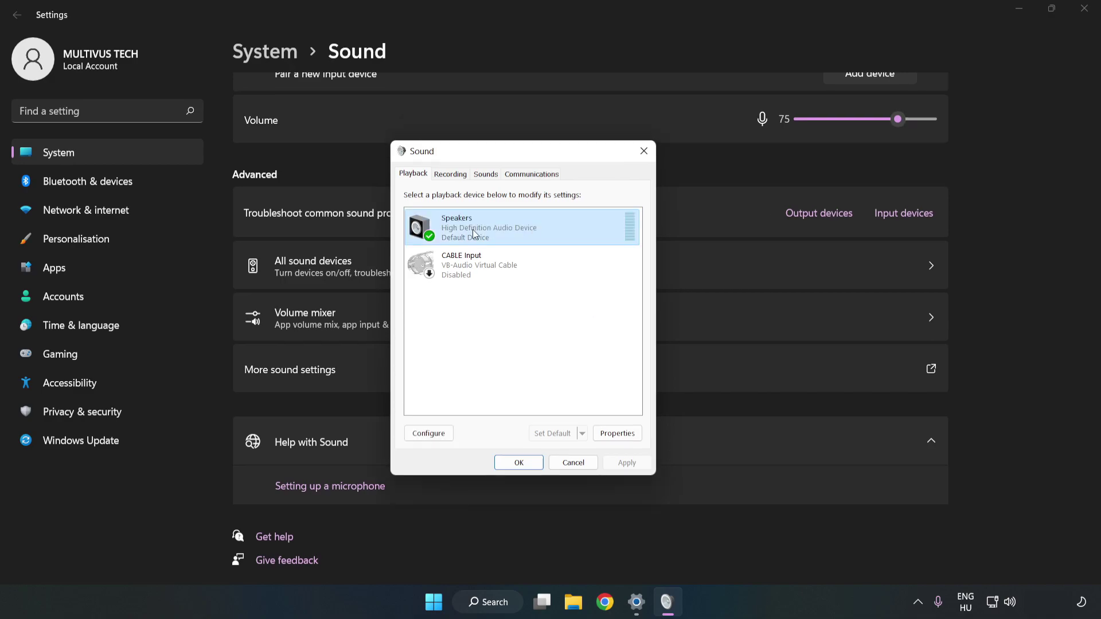
{"action": "right_click", "coordinate": [561, 228]}
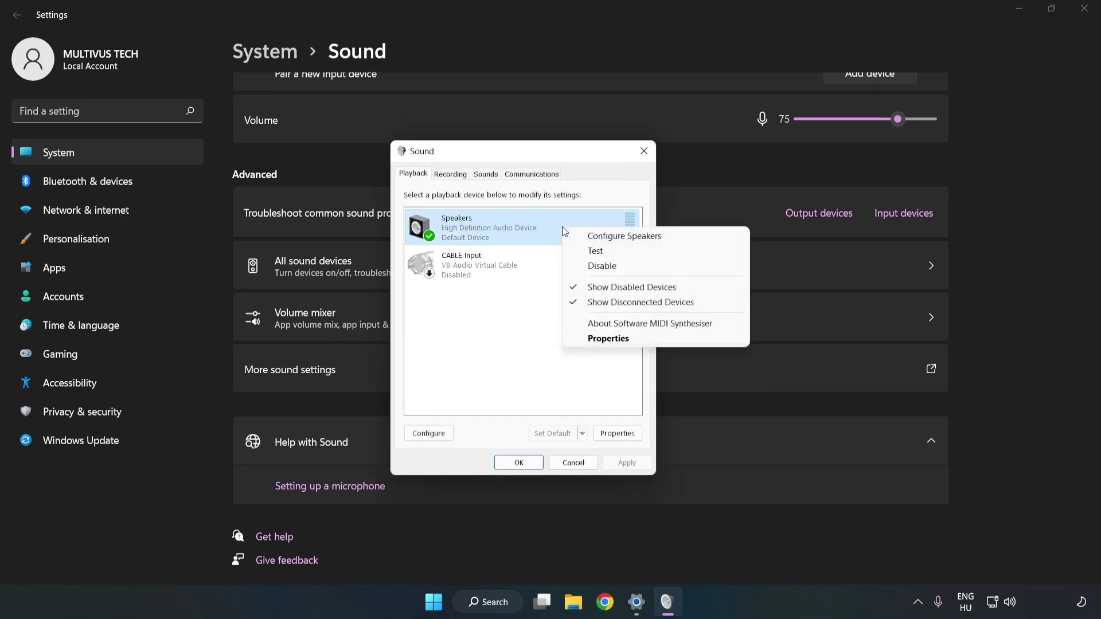
{"action": "left_click", "coordinate": [625, 236]}
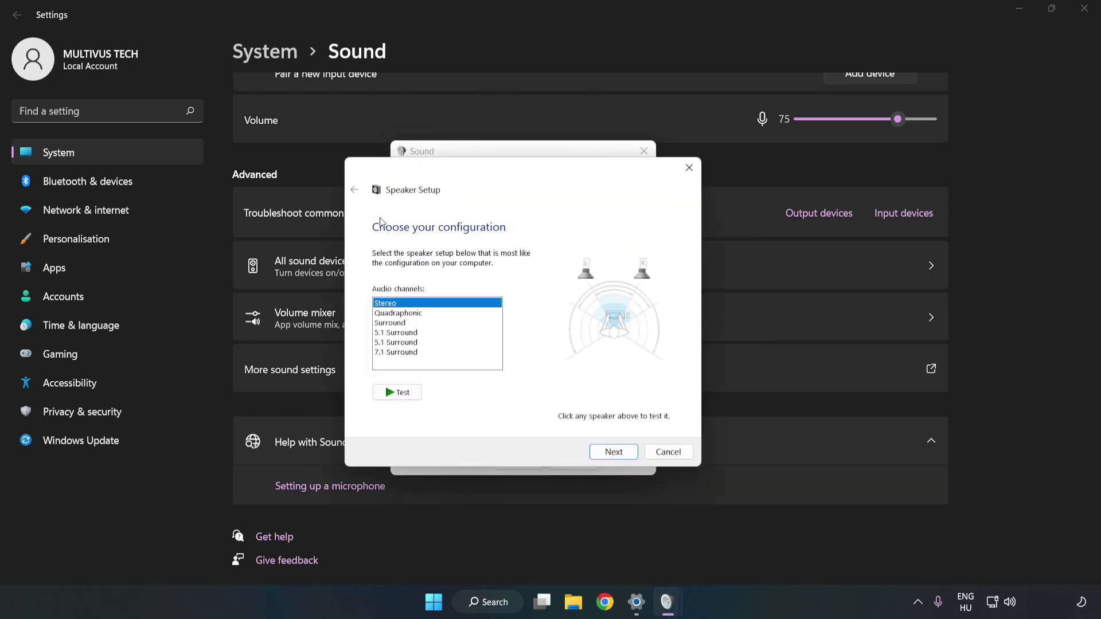
{"action": "left_click", "coordinate": [407, 314]}
{"action": "left_click", "coordinate": [405, 355]}
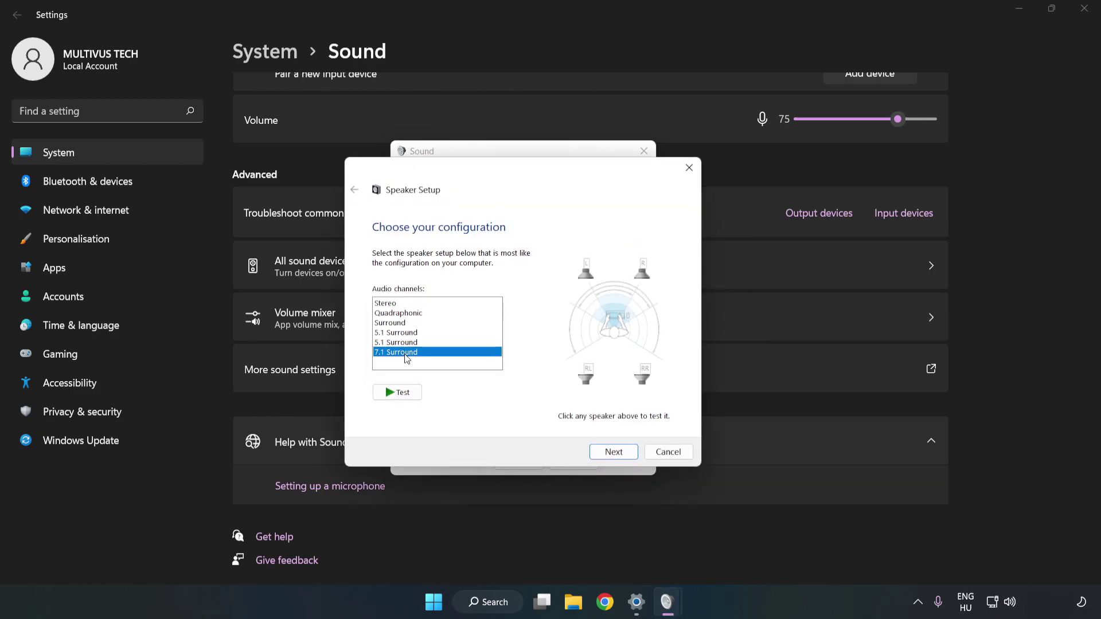
{"action": "left_click", "coordinate": [613, 452]}
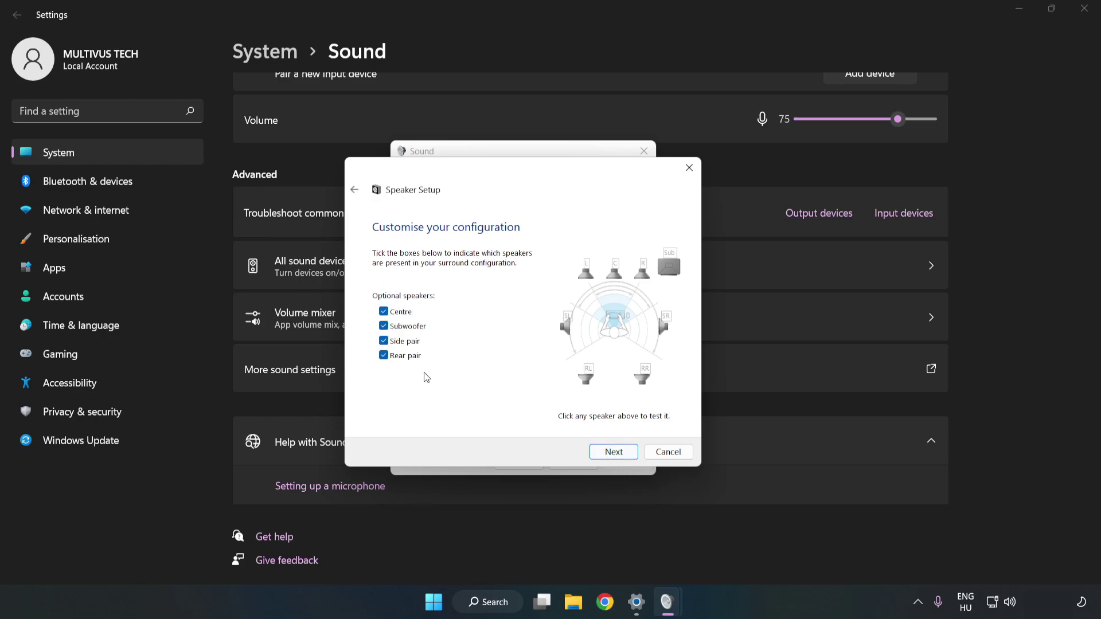
{"action": "left_click", "coordinate": [612, 452]}
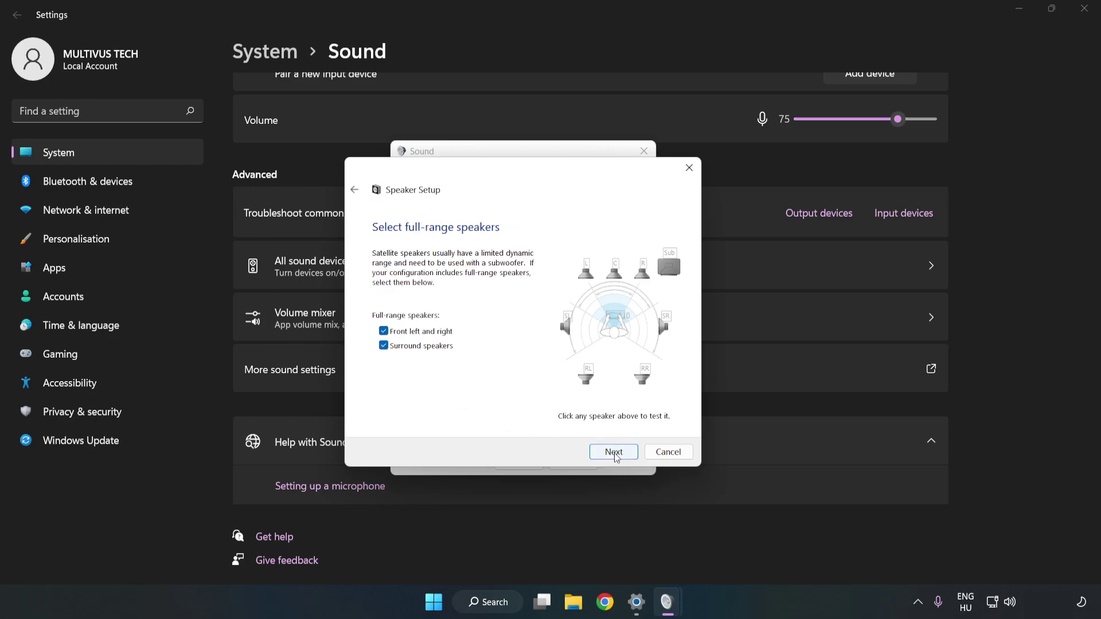
{"action": "left_click", "coordinate": [614, 452]}
{"action": "left_click", "coordinate": [613, 451]}
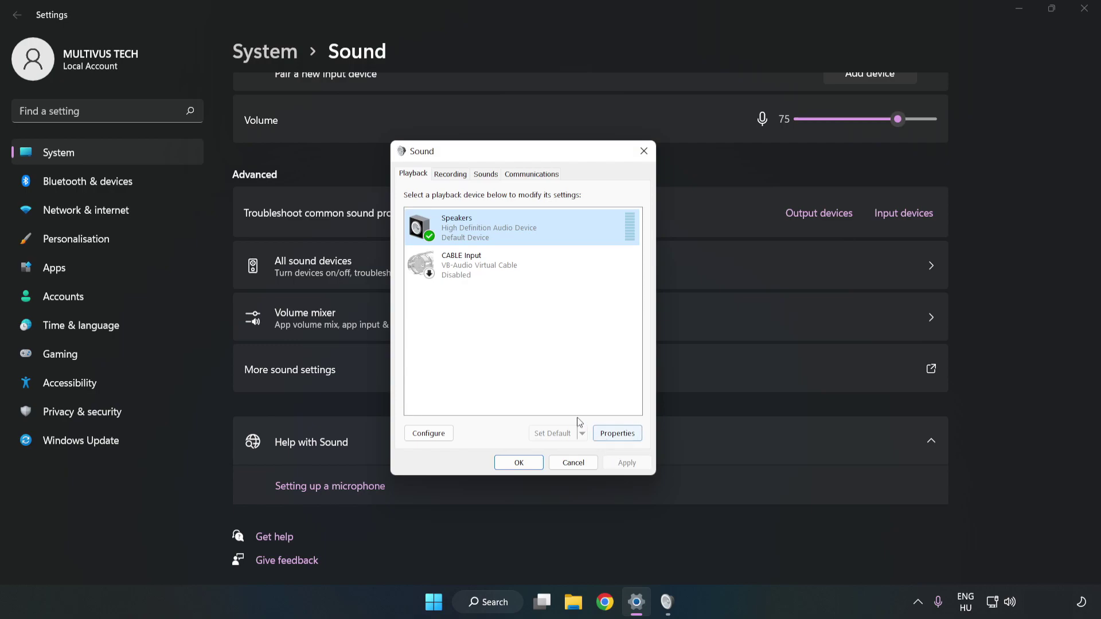
Turn off all audio enhancements in the Speakers properties.
{"action": "left_click", "coordinate": [618, 434]}
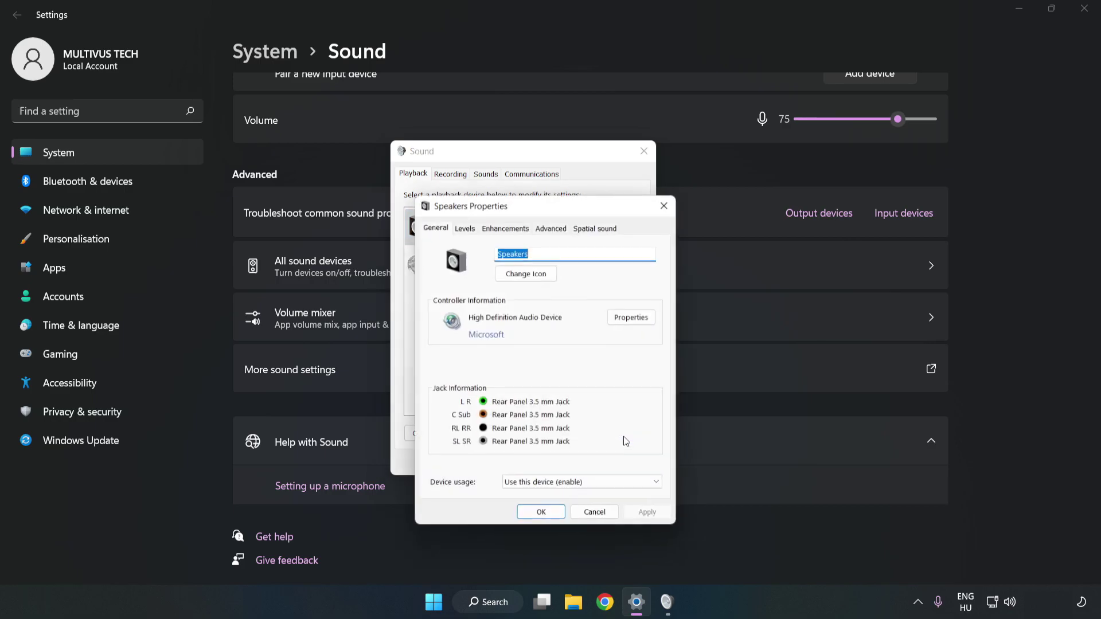
{"action": "left_click_drag", "start_coordinate": [546, 208], "coordinate": [523, 160]}
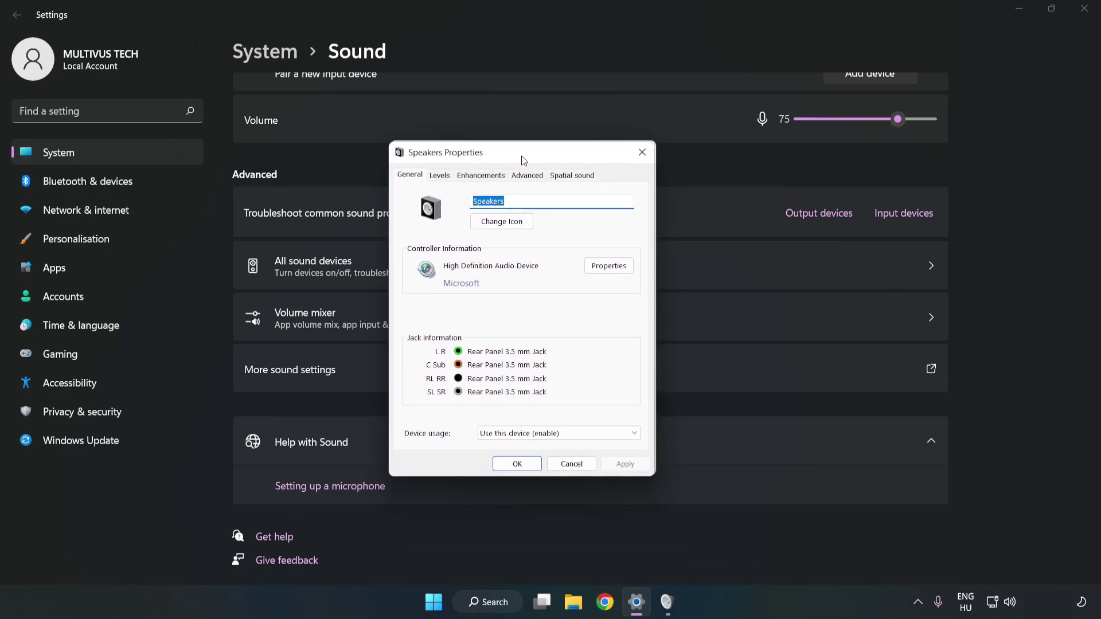
{"action": "left_click", "coordinate": [480, 175]}
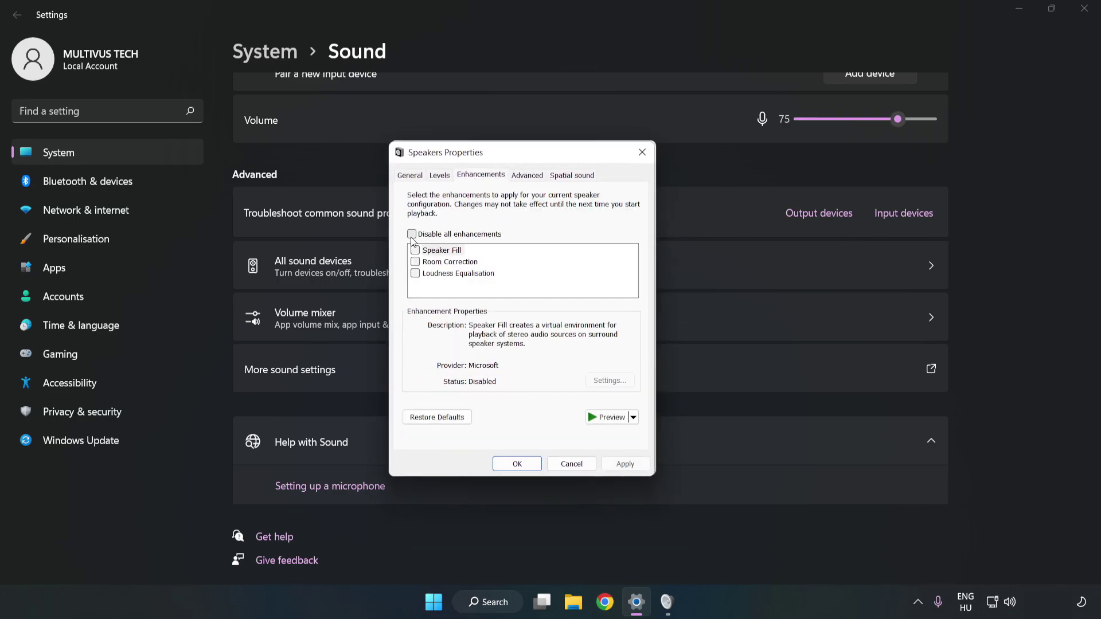
{"action": "left_click", "coordinate": [411, 234]}
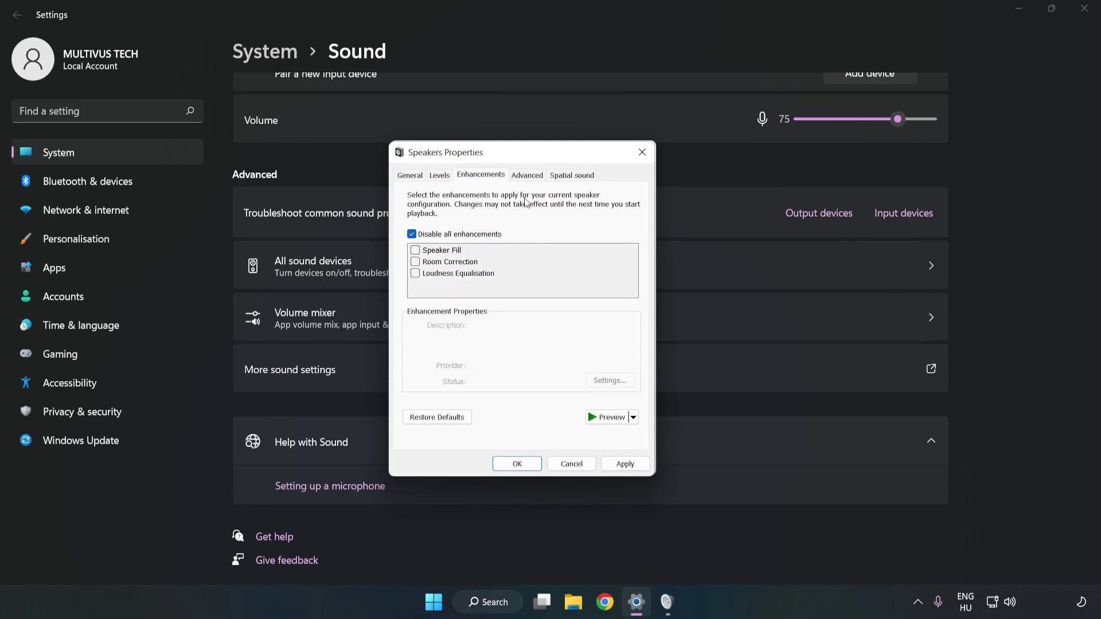
Keep the default format at 16 bit, 48000 Hz, apply the changes and close the Sound dialogs.
{"action": "left_click", "coordinate": [527, 178]}
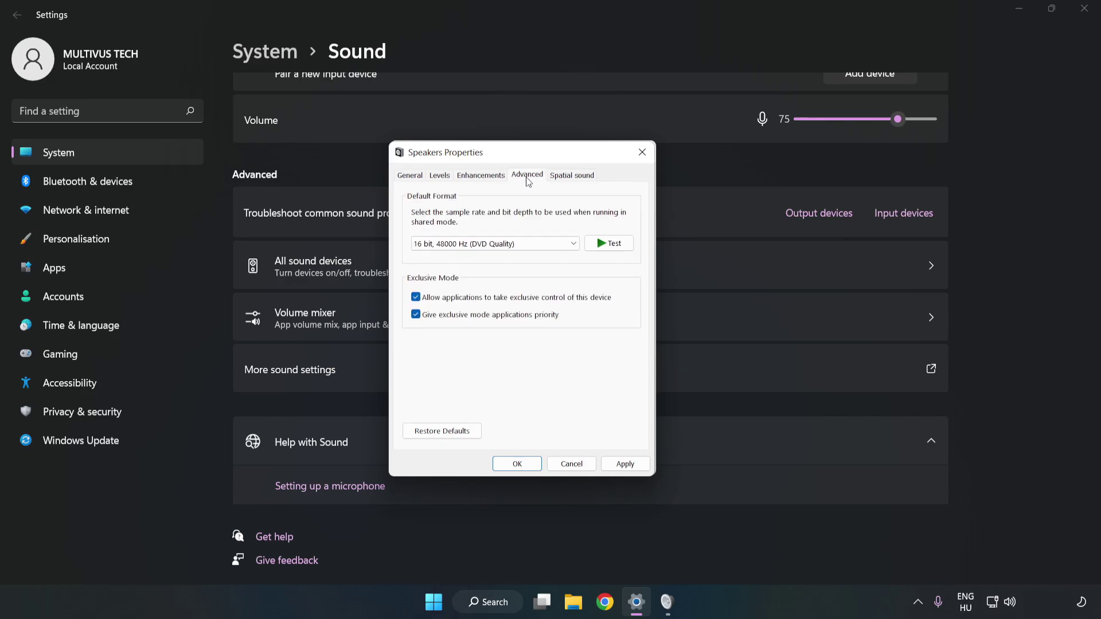
{"action": "left_click", "coordinate": [530, 246]}
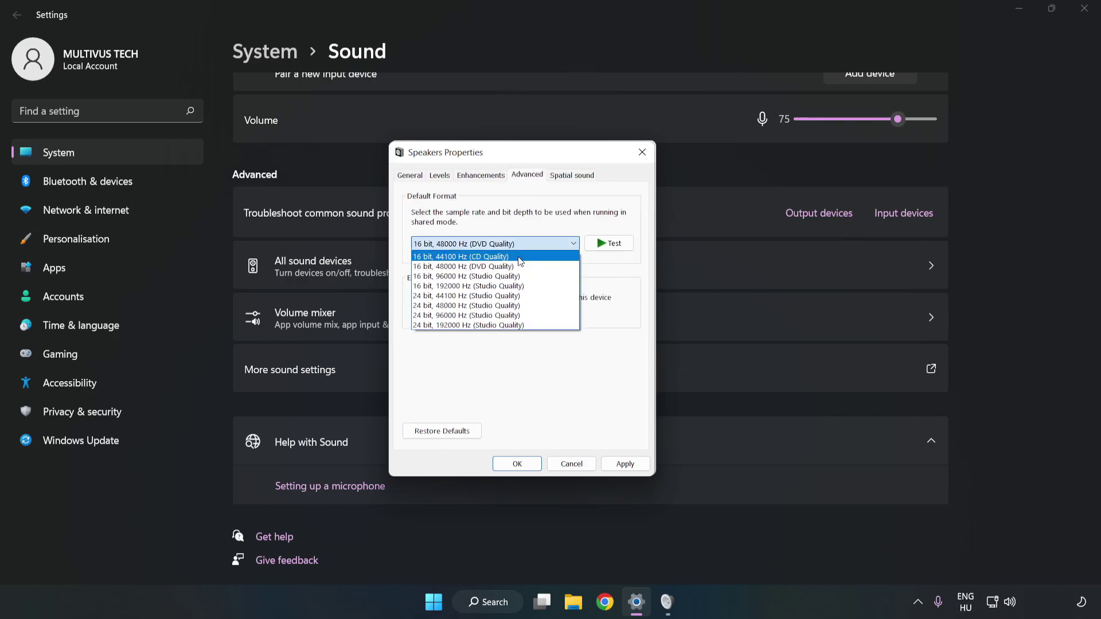
{"action": "left_click", "coordinate": [483, 217]}
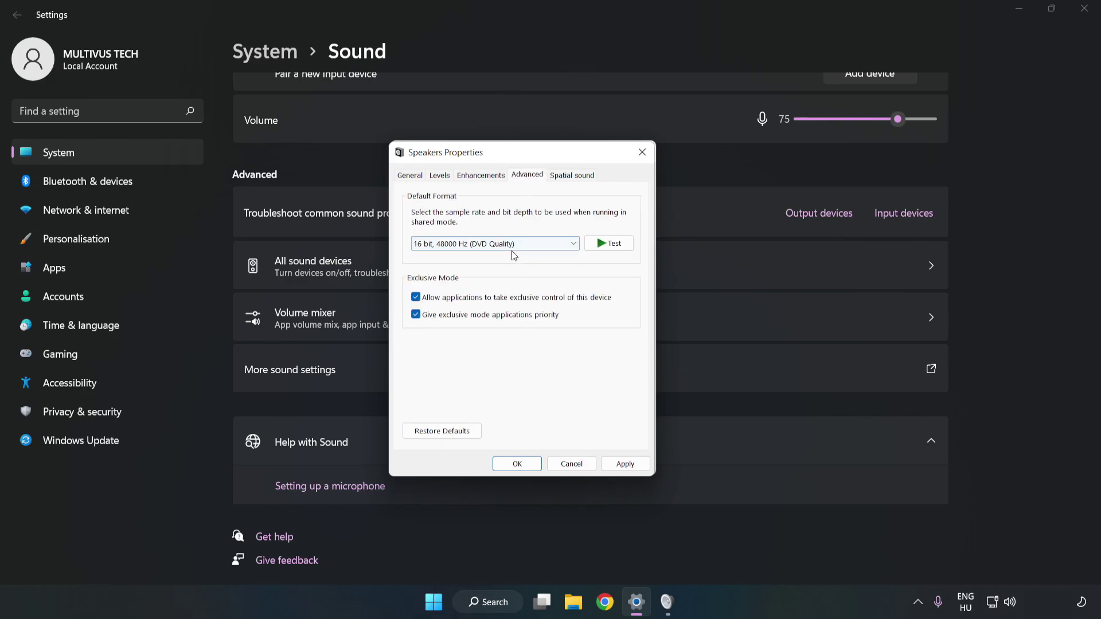
{"action": "left_click", "coordinate": [626, 464]}
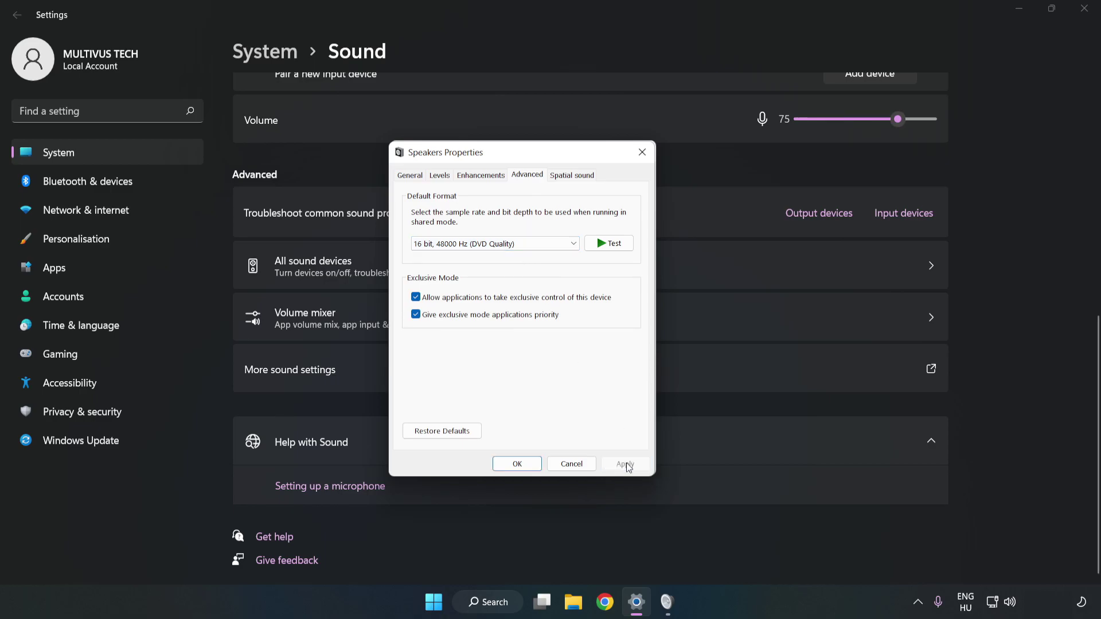
{"action": "left_click", "coordinate": [517, 463]}
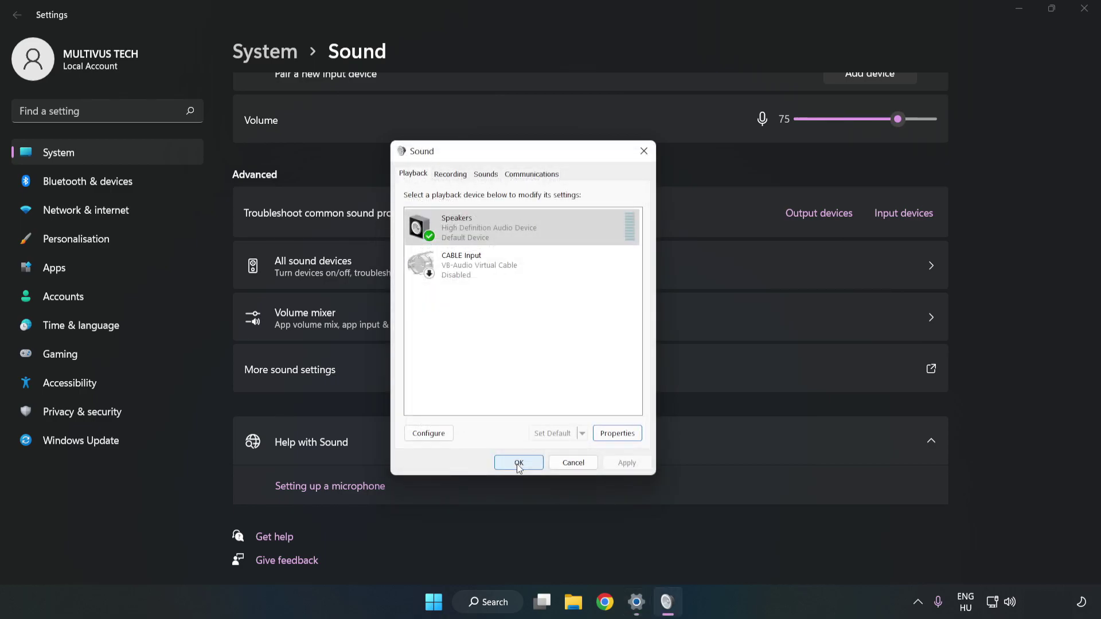
{"action": "left_click", "coordinate": [516, 462]}
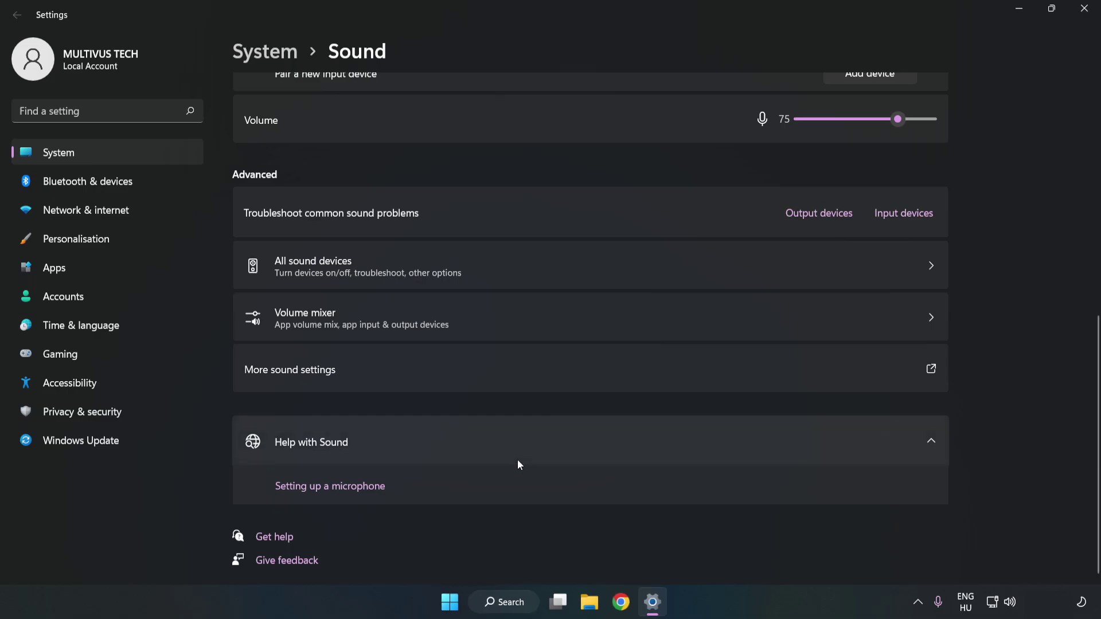
Close Settings and launch Device Manager from a Windows search for 'device manager'.
{"action": "left_click", "coordinate": [1076, 15]}
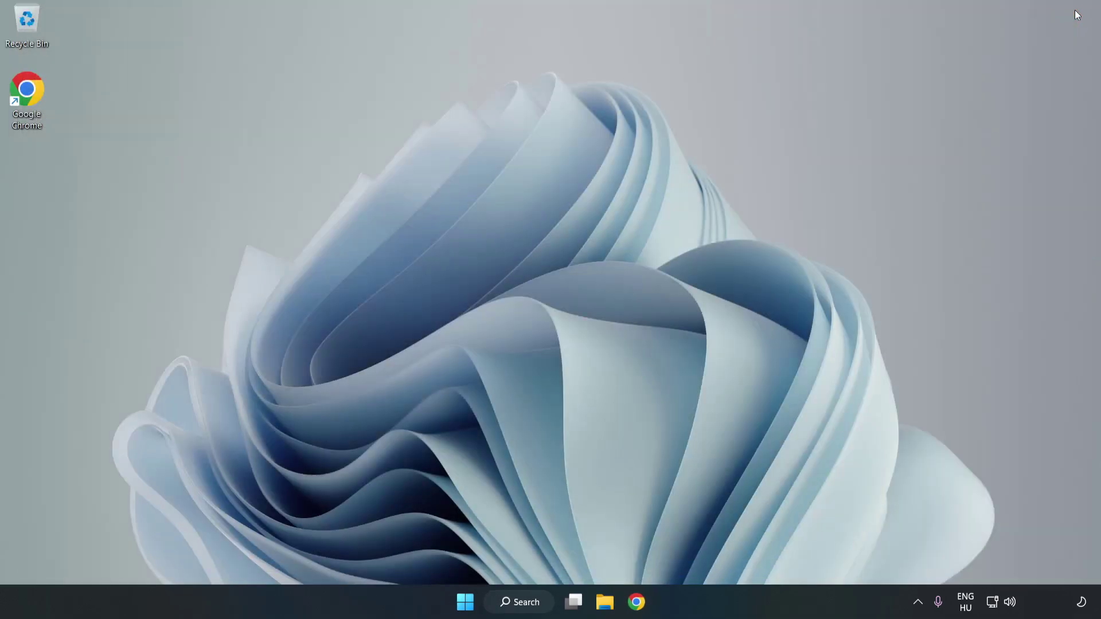
{"action": "left_click", "coordinate": [465, 601]}
{"action": "left_click", "coordinate": [728, 552]}
{"action": "left_click", "coordinate": [540, 604]}
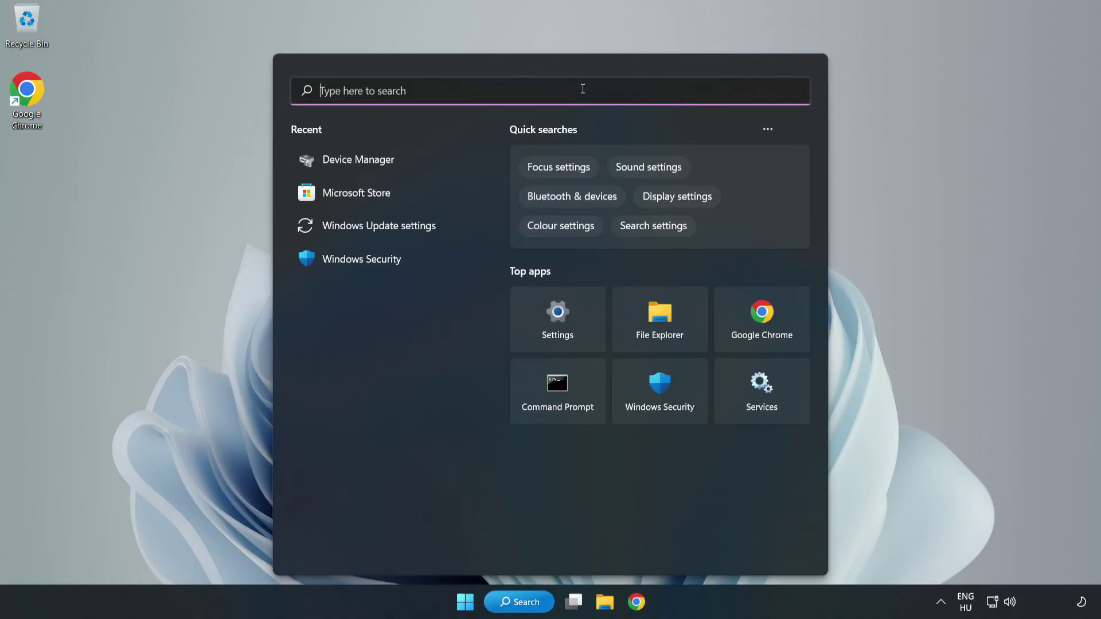
{"action": "type", "text": "device mag"}
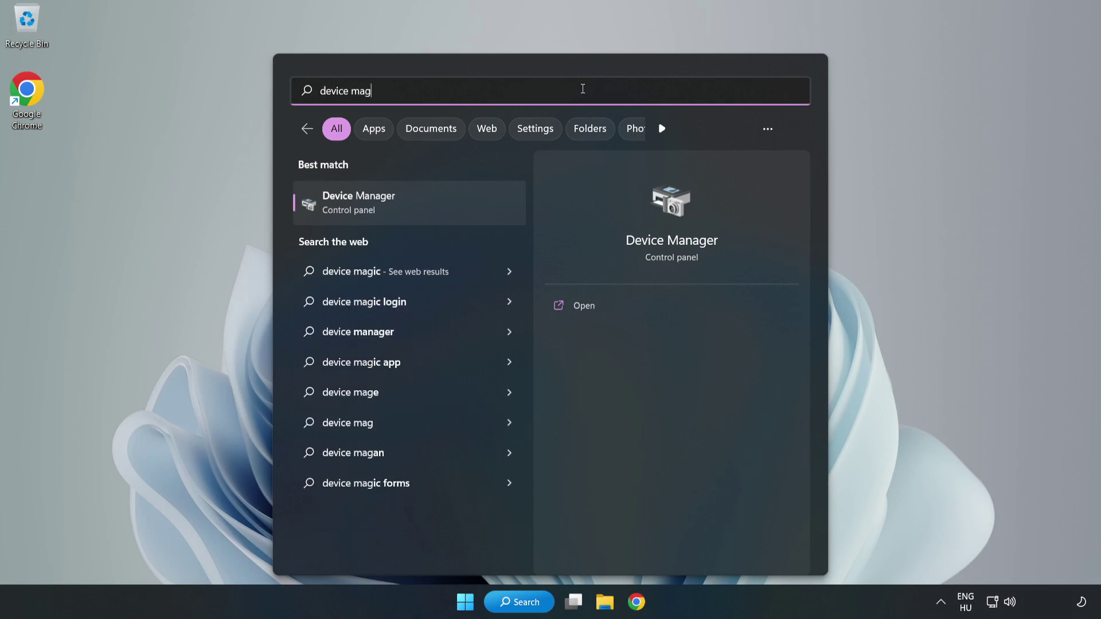
{"action": "key", "text": "BackSpace"}
{"action": "type", "text": "nager"}
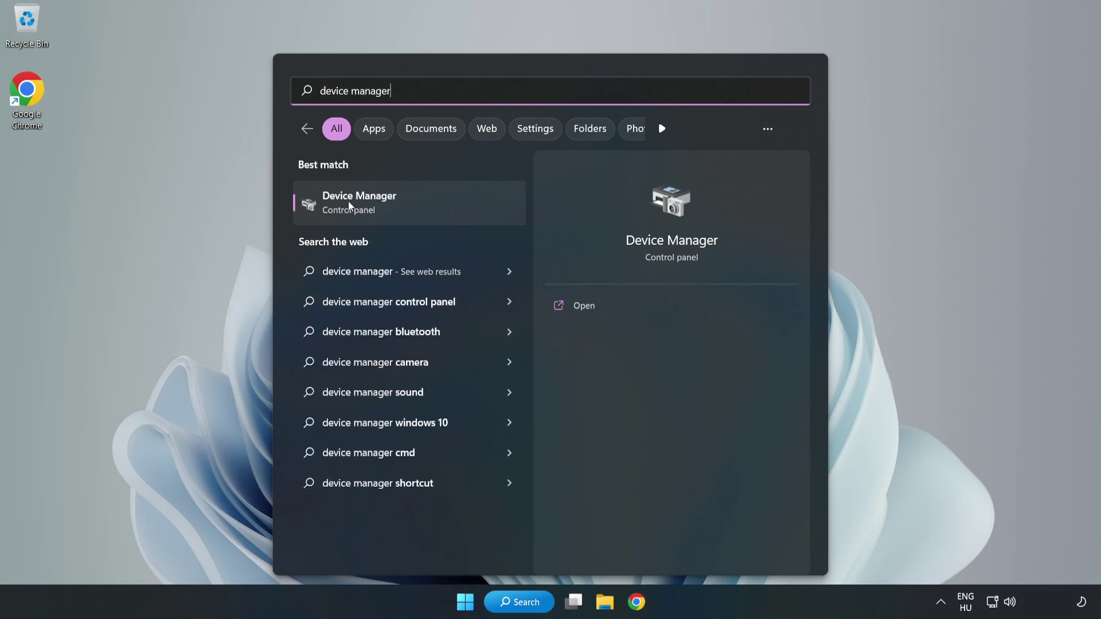
{"action": "left_click", "coordinate": [427, 204]}
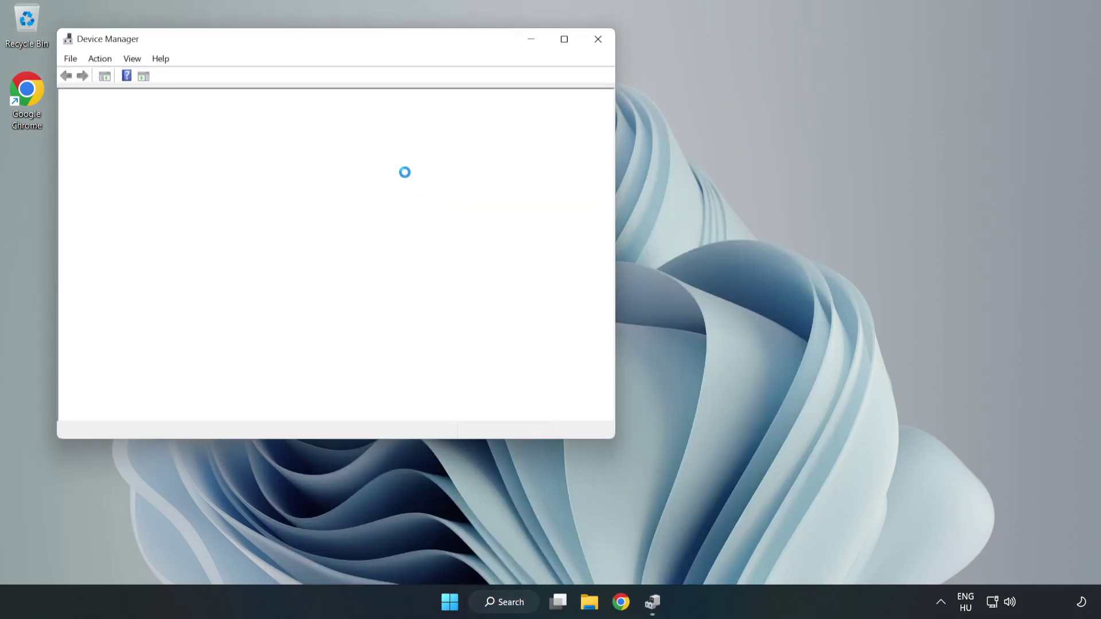
Expand Sound, video and game controllers and start Update driver for High Definition Audio Device.
{"action": "left_click_drag", "start_coordinate": [307, 39], "coordinate": [509, 85]}
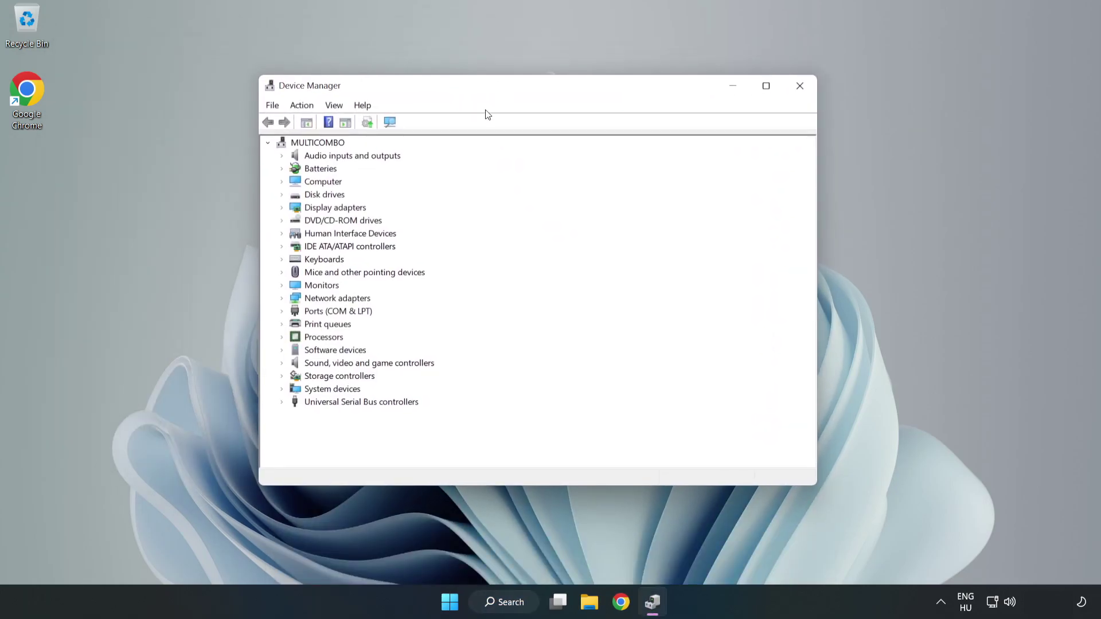
{"action": "left_click", "coordinate": [311, 367]}
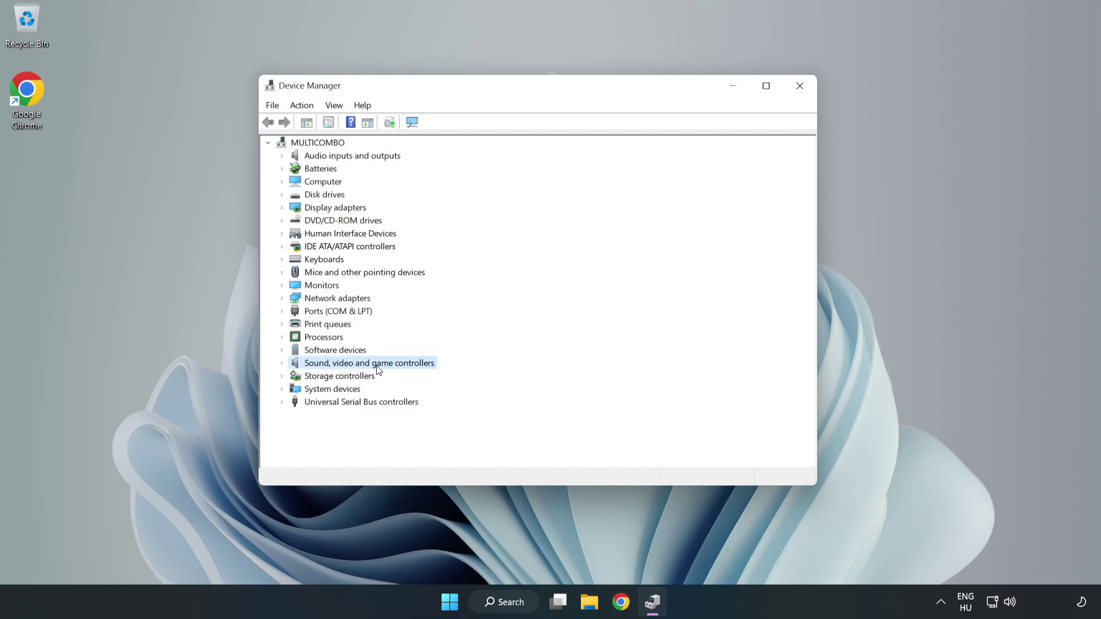
{"action": "left_click", "coordinate": [282, 365]}
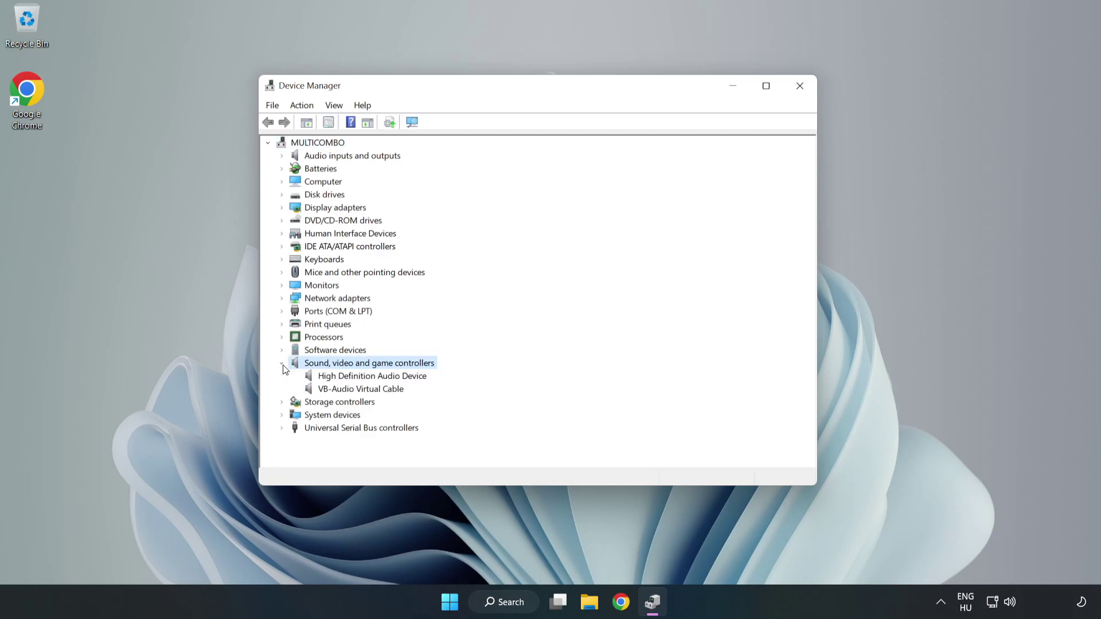
{"action": "left_click", "coordinate": [341, 378]}
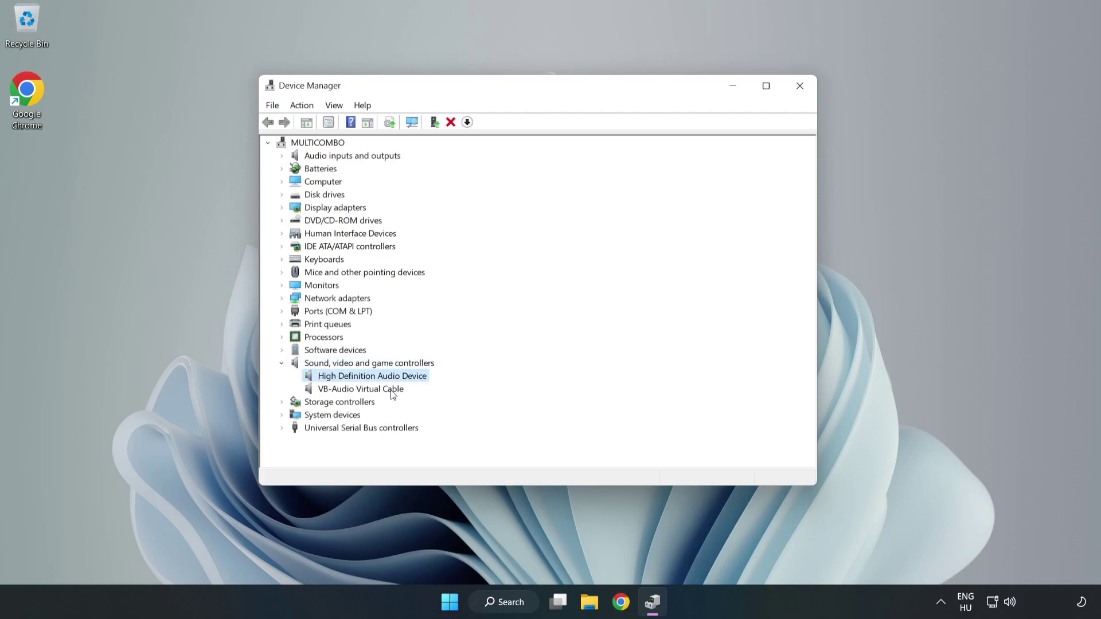
{"action": "right_click", "coordinate": [407, 377]}
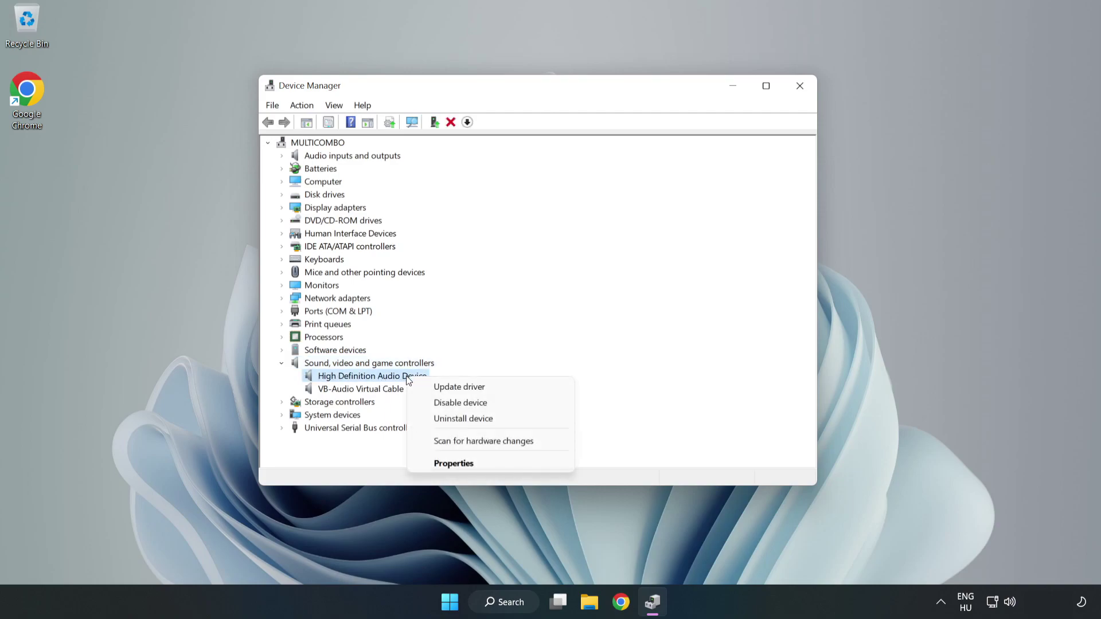
{"action": "left_click", "coordinate": [500, 388]}
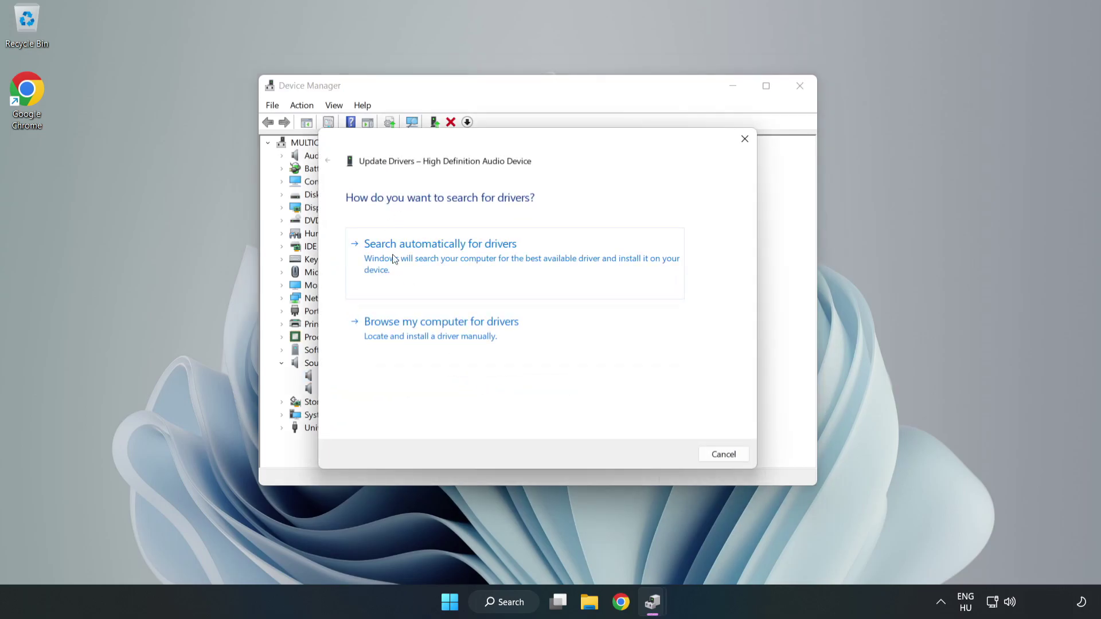
Reinstall the High Definition Audio Device driver by picking it from the list of available drivers.
{"action": "left_click", "coordinate": [480, 336]}
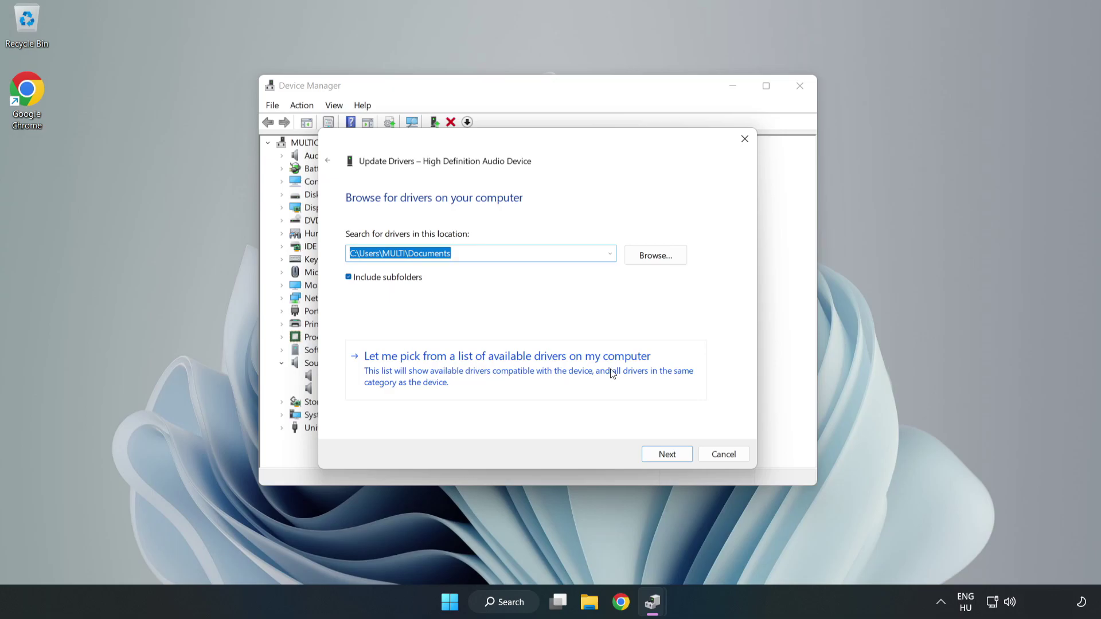
{"action": "left_click", "coordinate": [573, 377]}
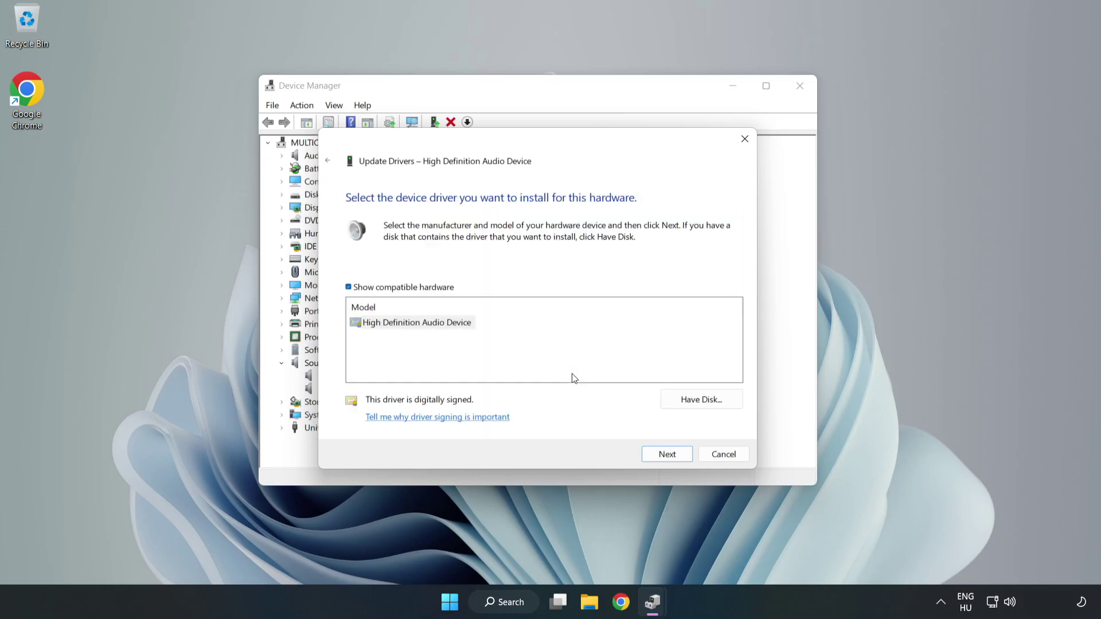
{"action": "left_click", "coordinate": [368, 325]}
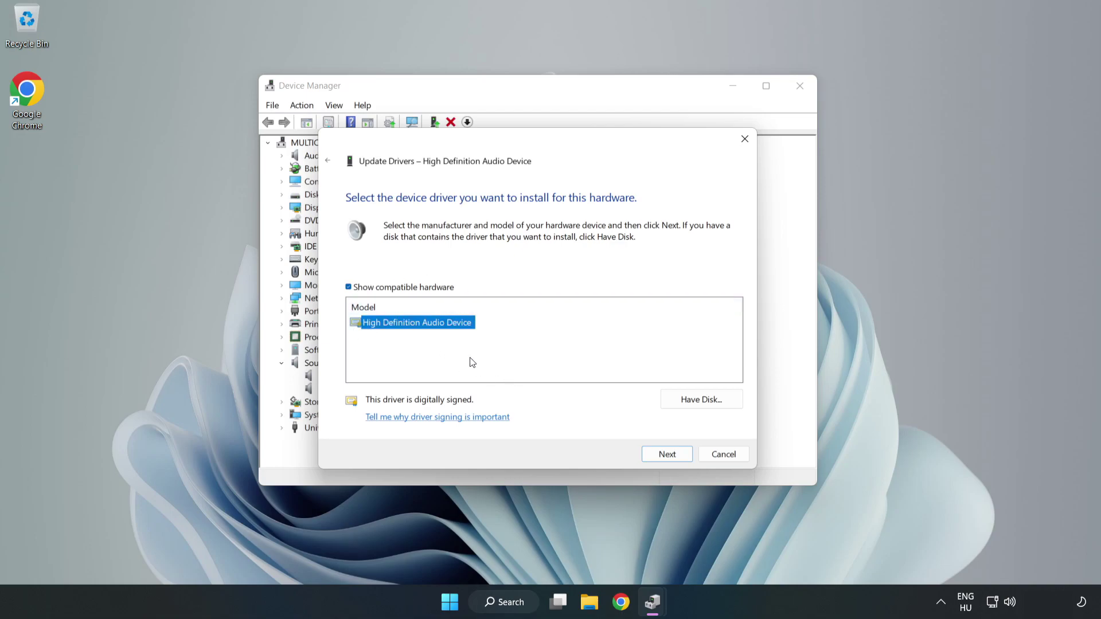
{"action": "left_click", "coordinate": [667, 456]}
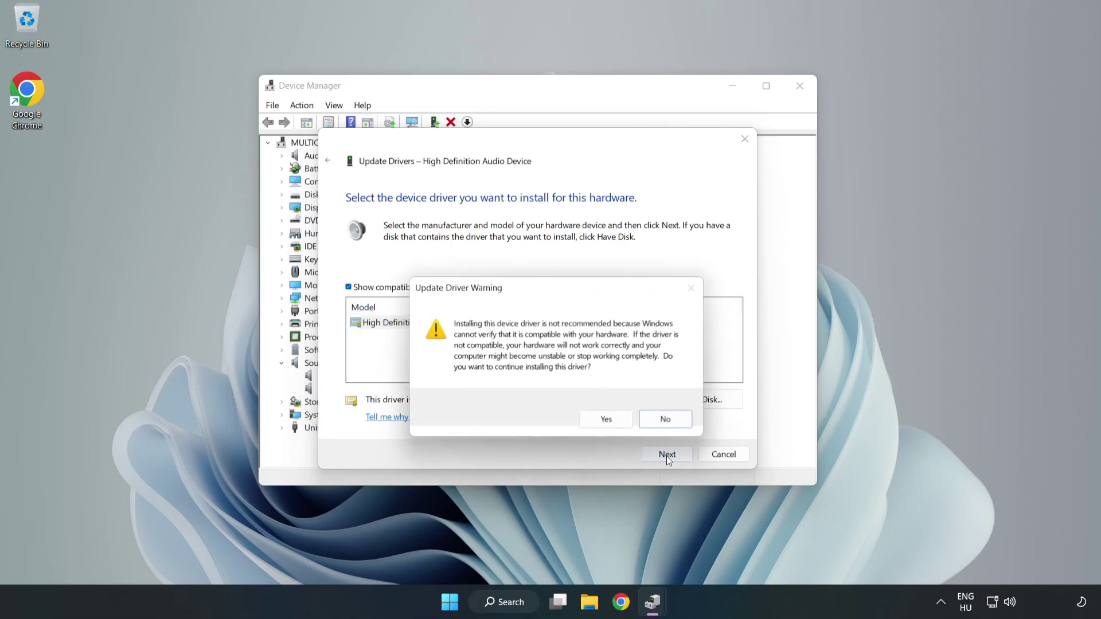
{"action": "left_click", "coordinate": [607, 419]}
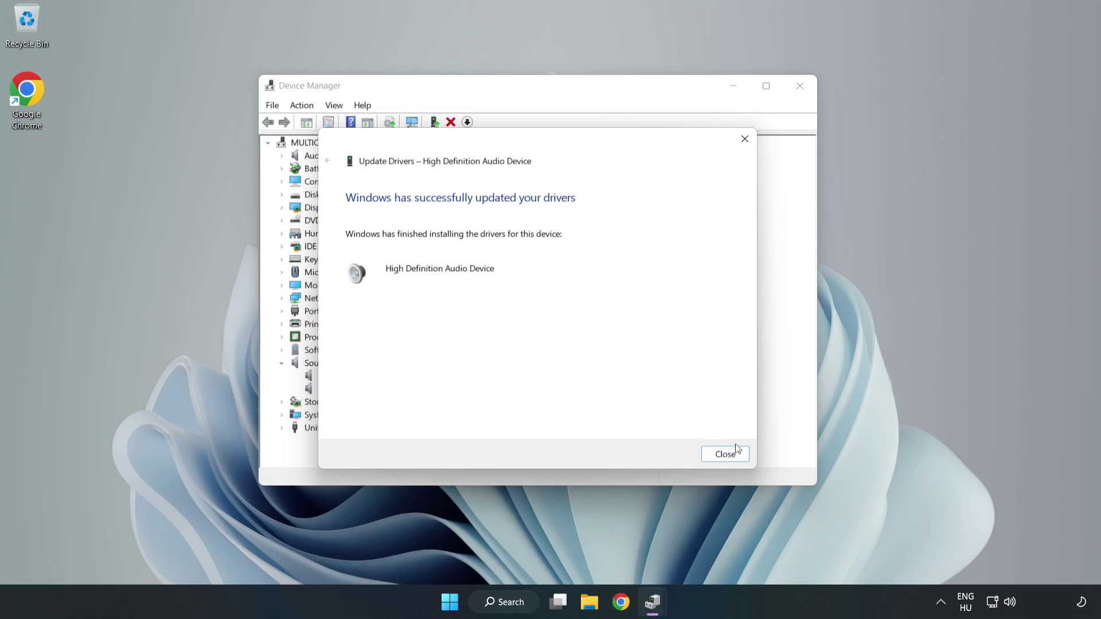
Close the driver wizard and Device Manager, then bring up the Start menu's power options.
{"action": "left_click", "coordinate": [724, 455]}
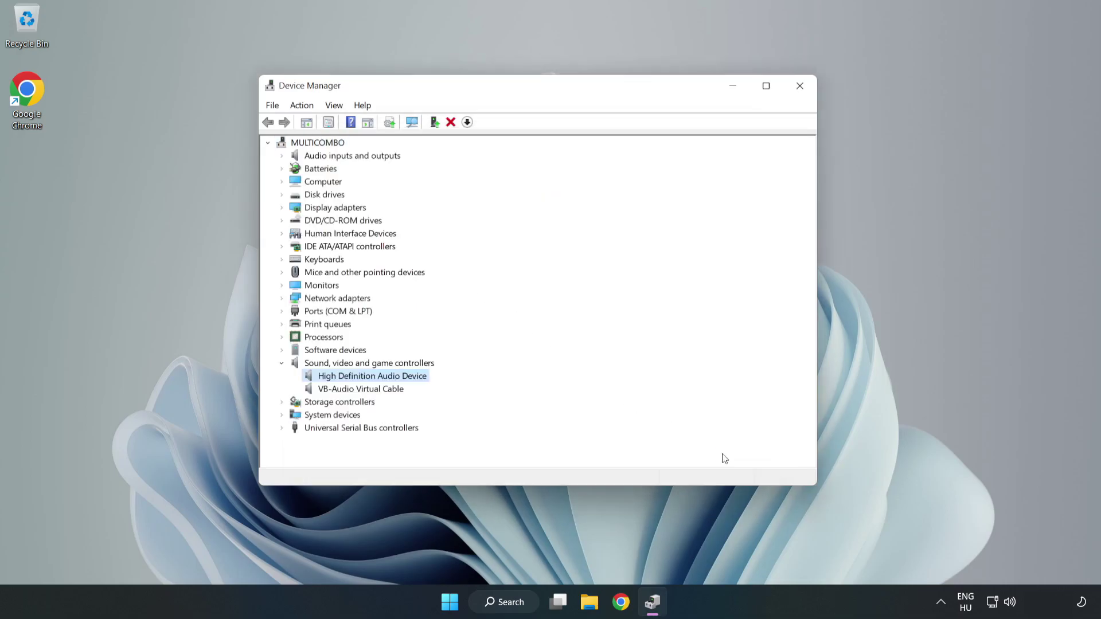
{"action": "left_click", "coordinate": [798, 87]}
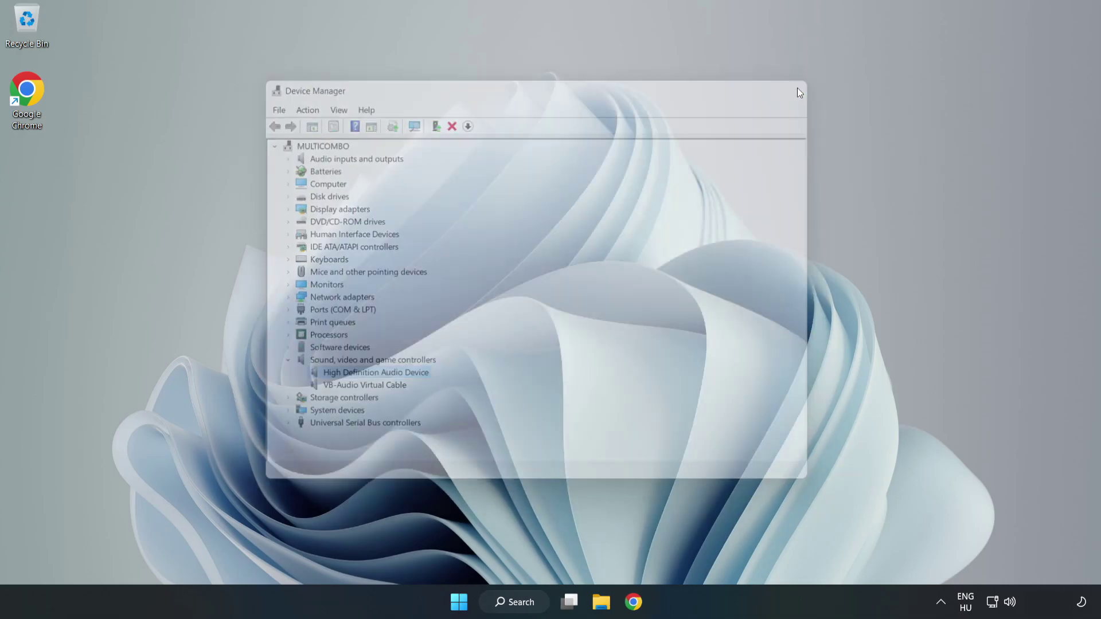
{"action": "left_click", "coordinate": [465, 602]}
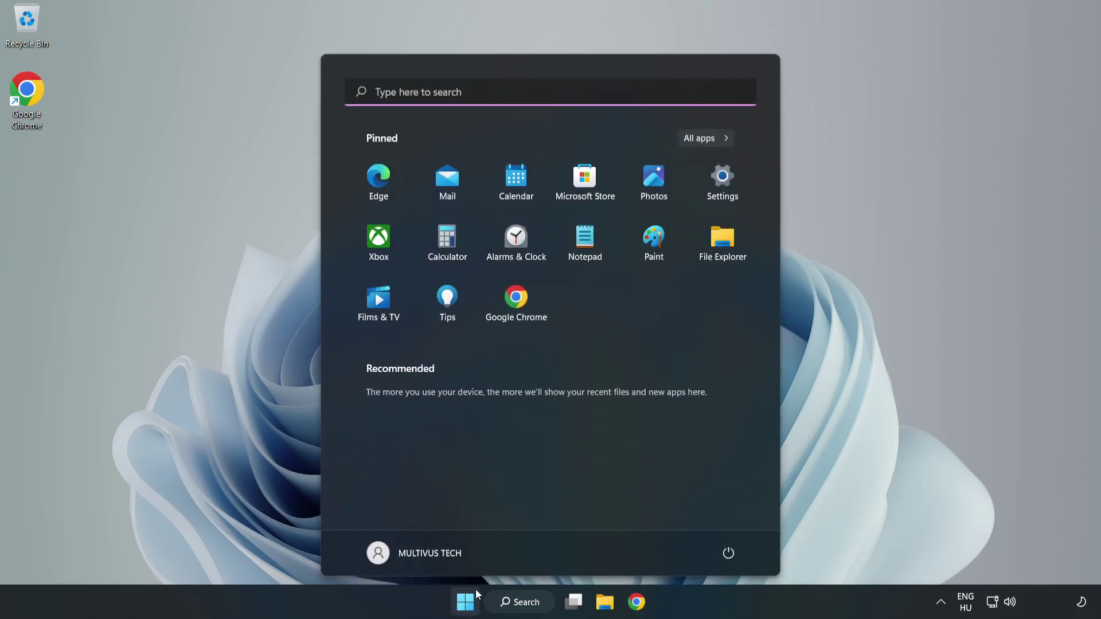
{"action": "left_click", "coordinate": [727, 551]}
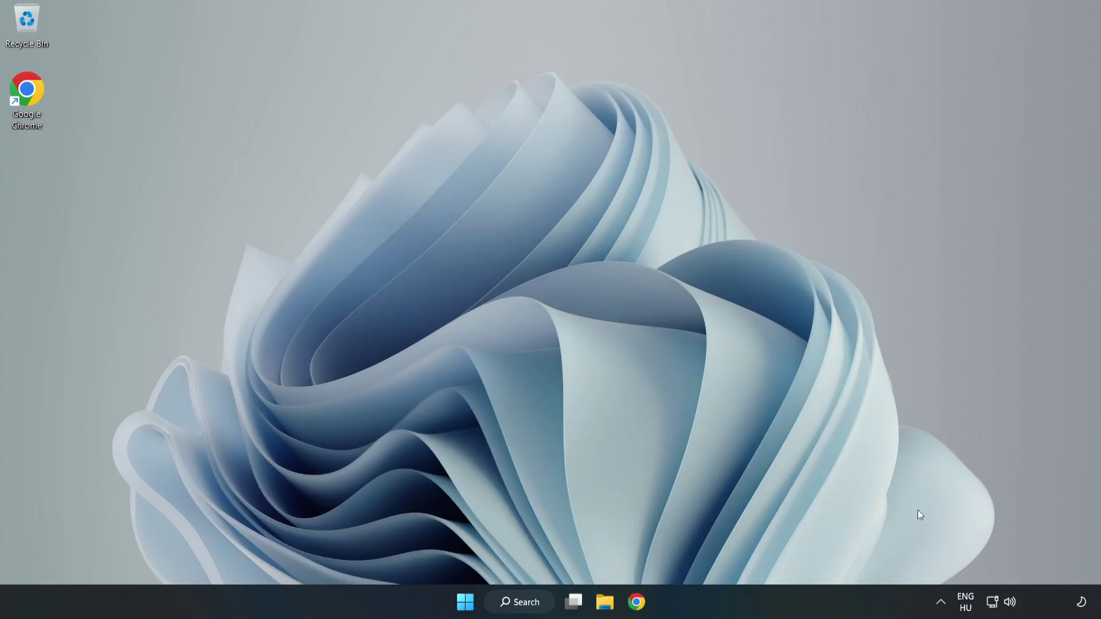
Launch the Playing Audio troubleshooter via Troubleshoot sound problems on the taskbar speaker icon.
{"action": "right_click", "coordinate": [1011, 601]}
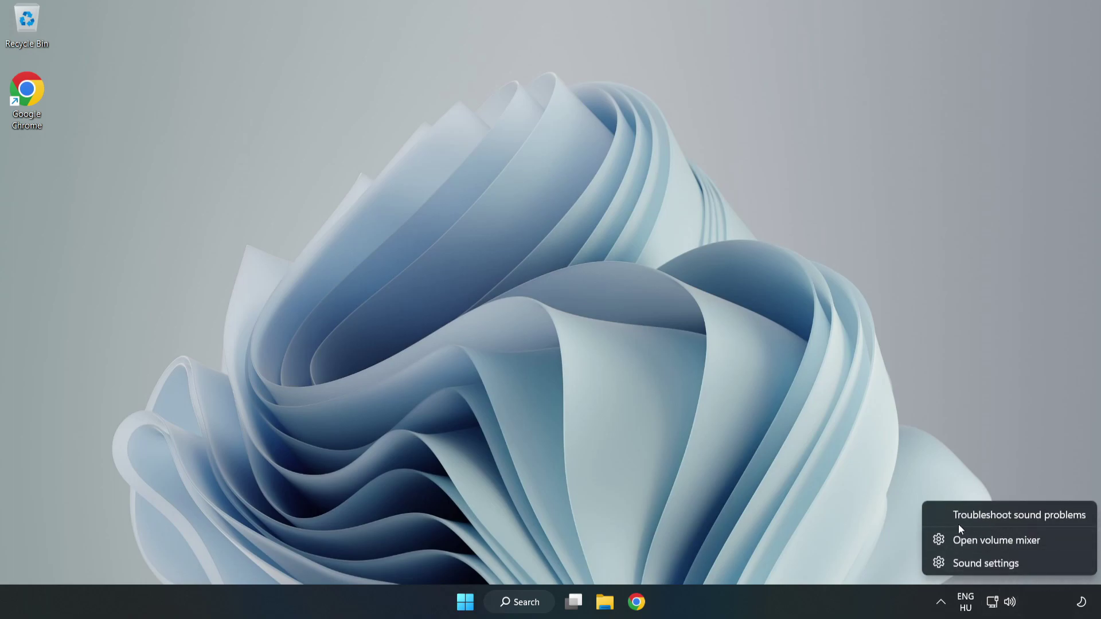
{"action": "left_click", "coordinate": [994, 515]}
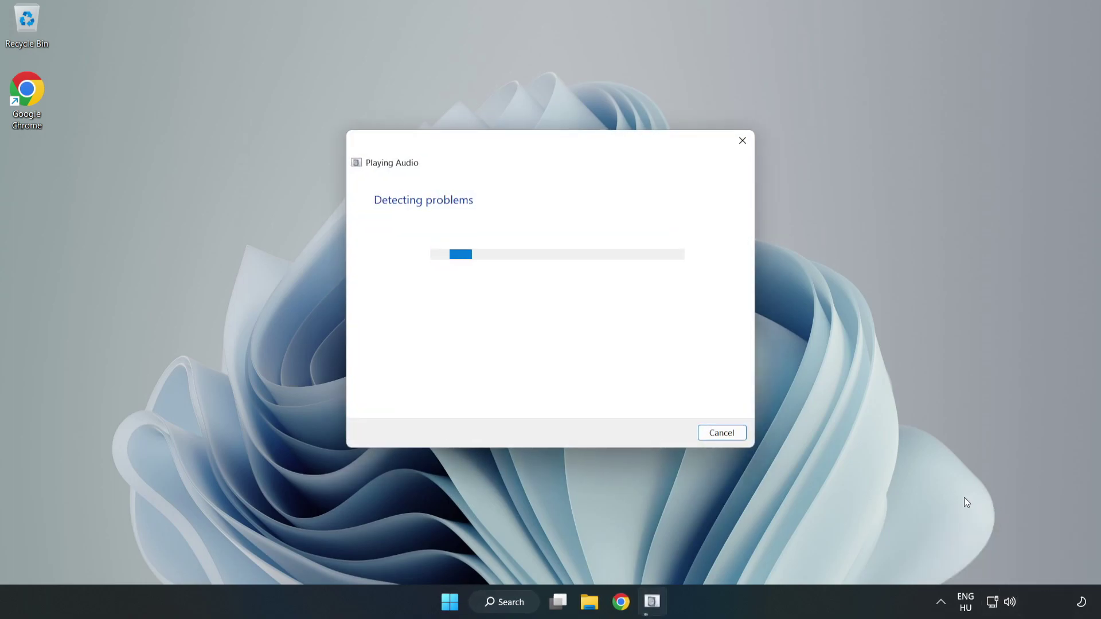